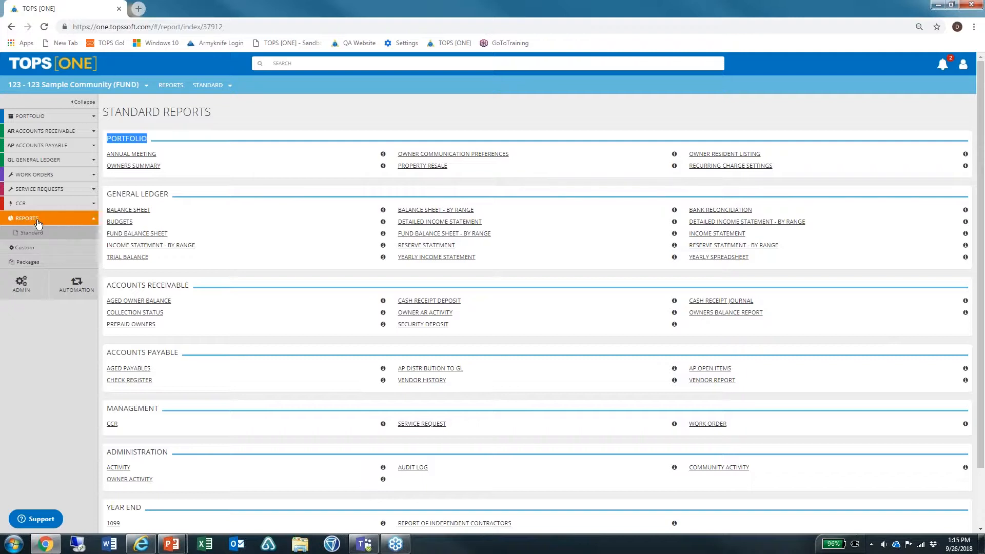
# Open the custom reports list and start a new custom portfolio report.
pyautogui.click(38, 250)
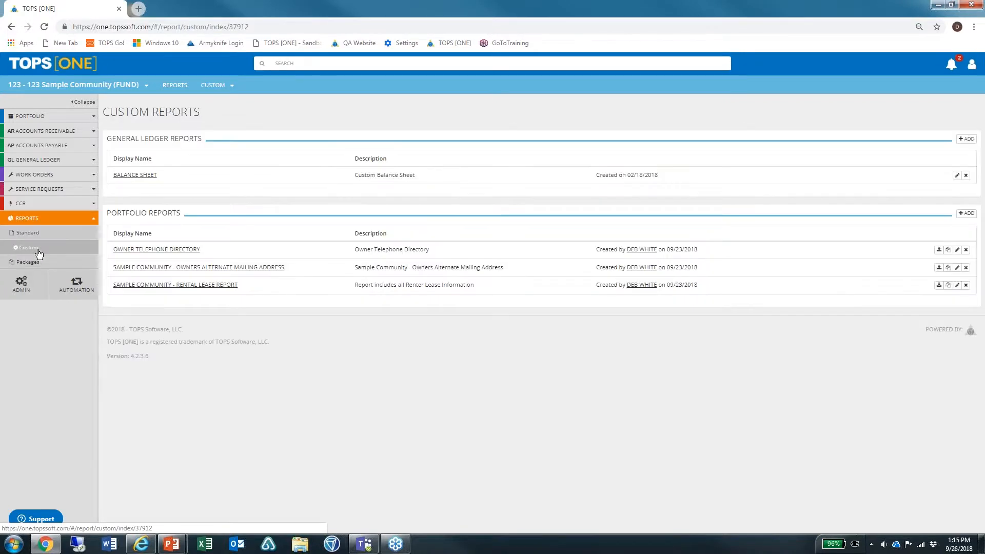
pyautogui.moveTo(203, 140); pyautogui.dragTo(106, 139)
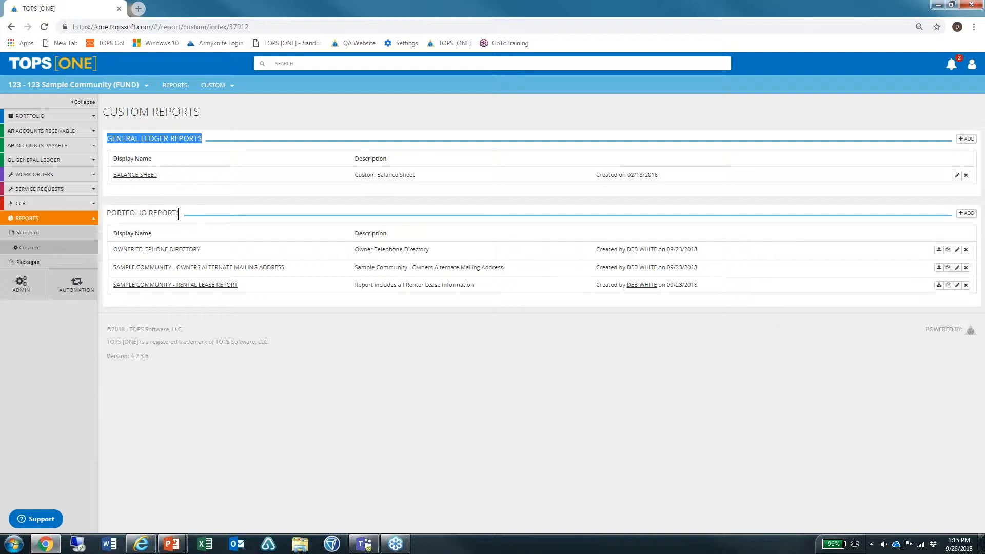
pyautogui.moveTo(186, 213); pyautogui.dragTo(105, 213)
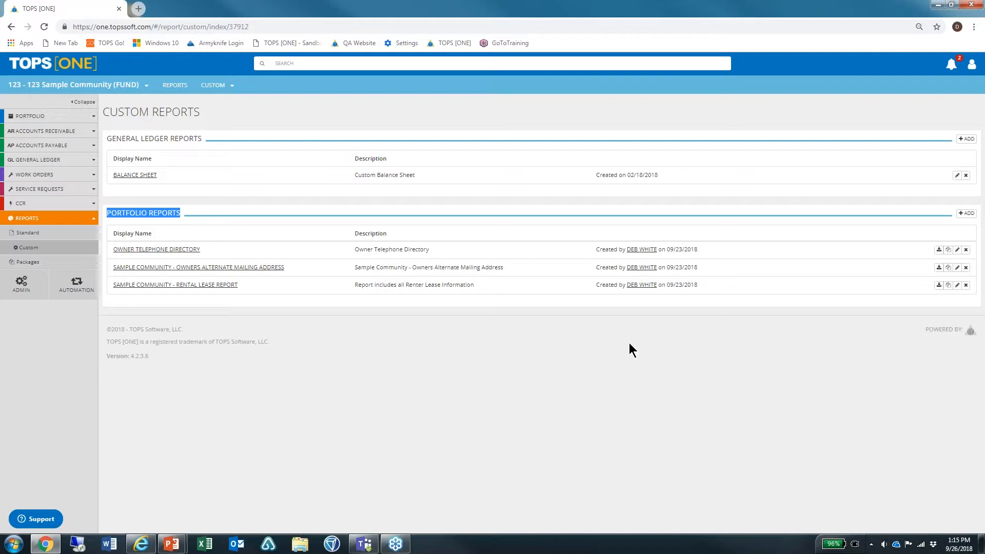
pyautogui.click(969, 216)
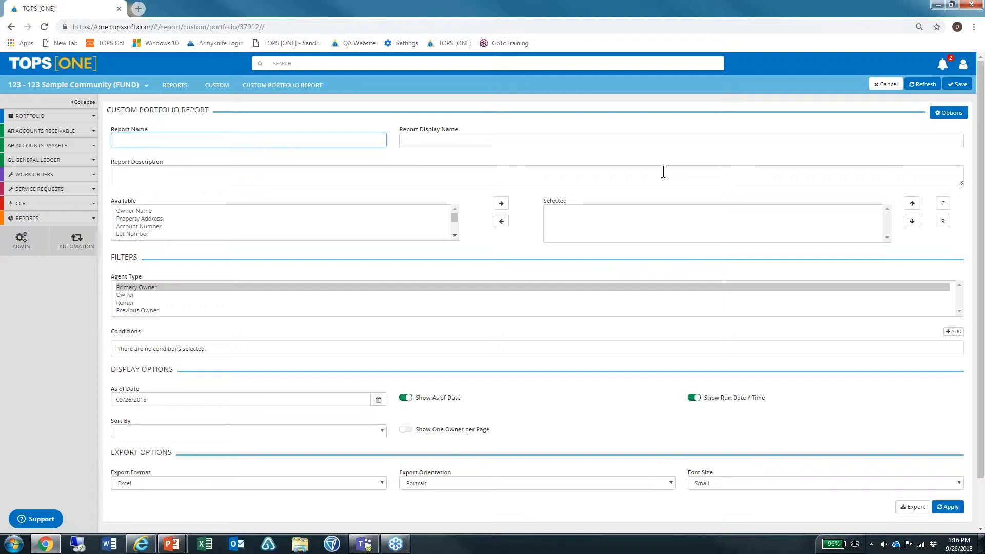
# Set both the report name and the report display name to "Owner Email Report".
pyautogui.write('Owner Email Report')
pyautogui.press('Tab')
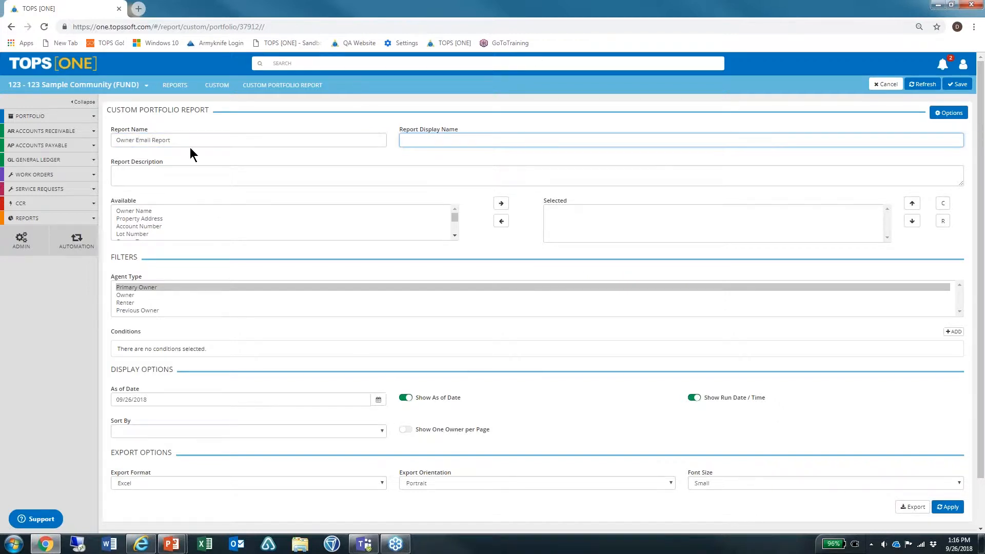
pyautogui.moveTo(186, 144); pyautogui.dragTo(126, 147)
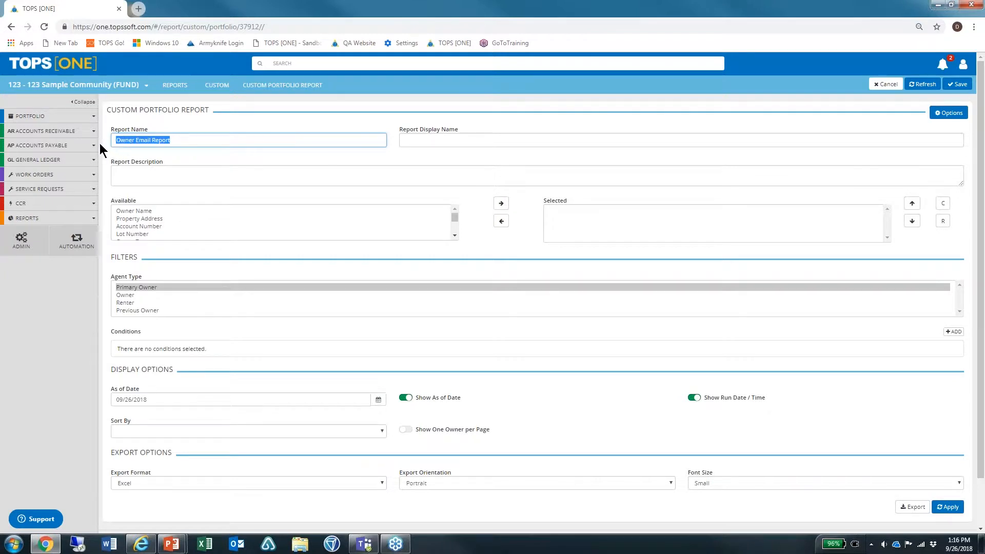
pyautogui.click(431, 142)
pyautogui.write('Owner Email Report')
# Enter "Report including email addresses for all homeowner" as the report description.
pyautogui.click(331, 171)
pyautogui.write('Report including')
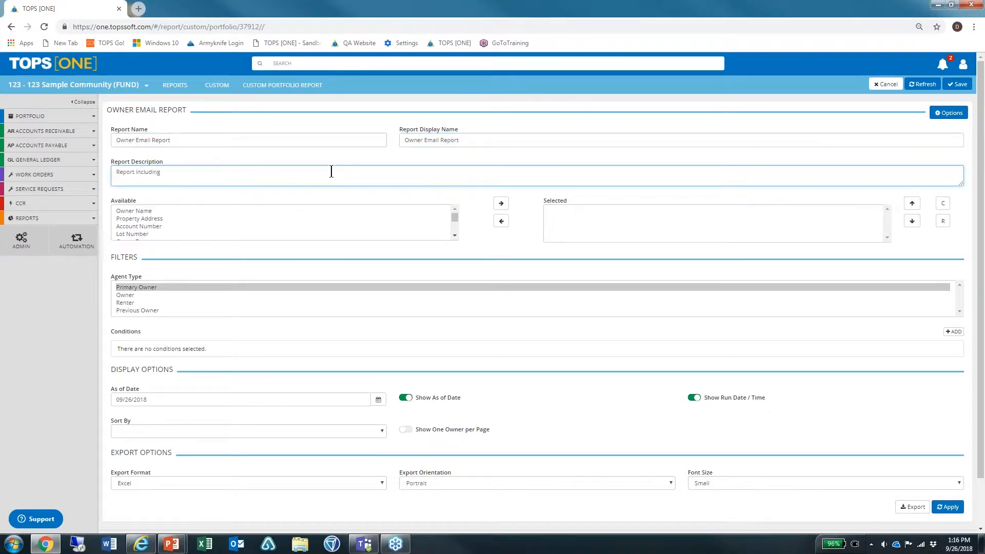
pyautogui.write(' email addresses for all homeowner')
# Look through the available fields and add Owner Name and Account Number to the report's selected fields.
pyautogui.doubleClick(141, 199)
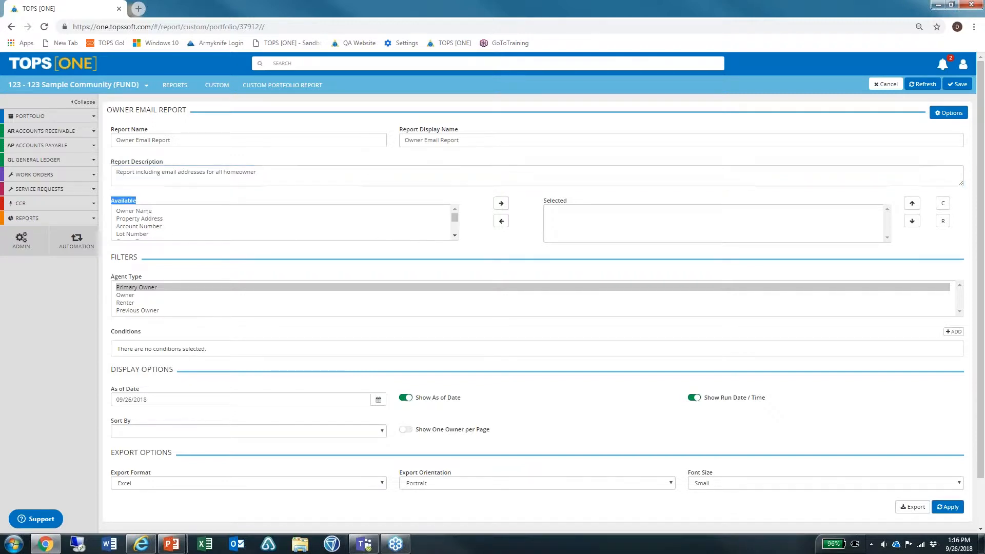
pyautogui.click(455, 235)
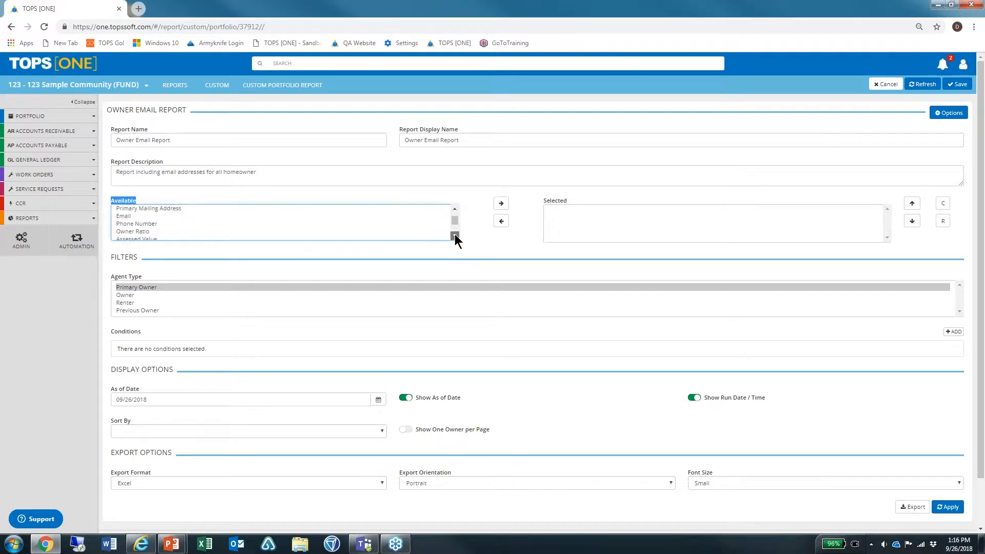
pyautogui.click(455, 236)
pyautogui.click(454, 236)
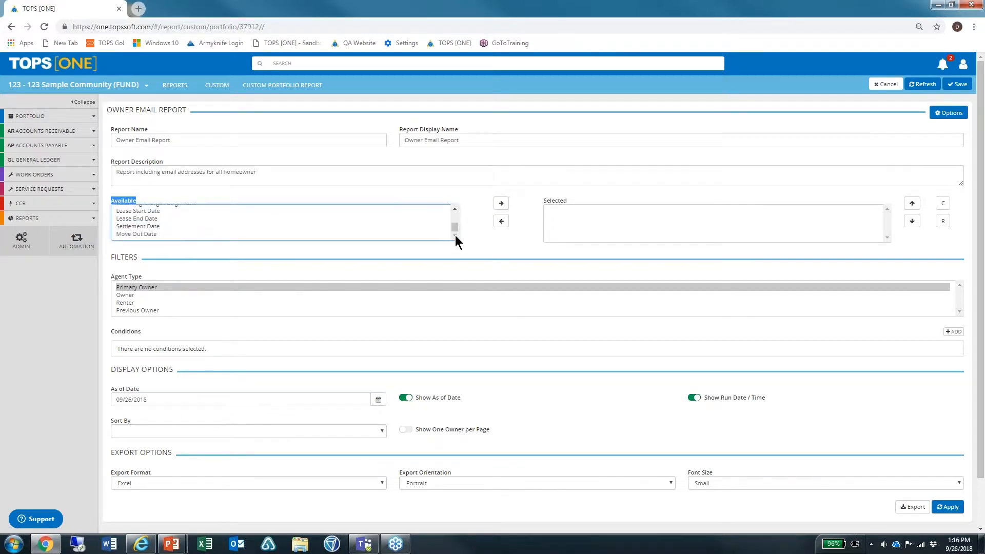
pyautogui.moveTo(455, 232); pyautogui.dragTo(453, 213)
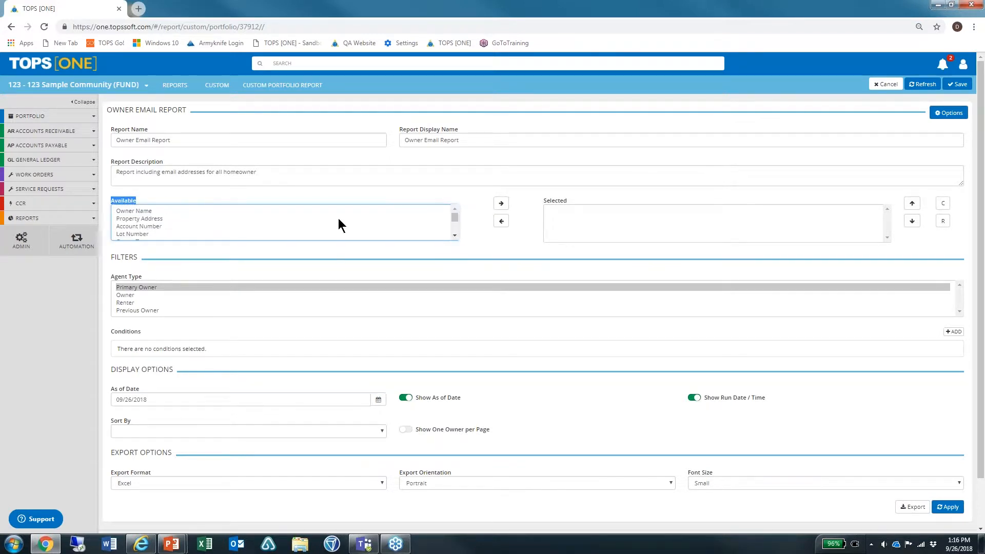
pyautogui.click(195, 211)
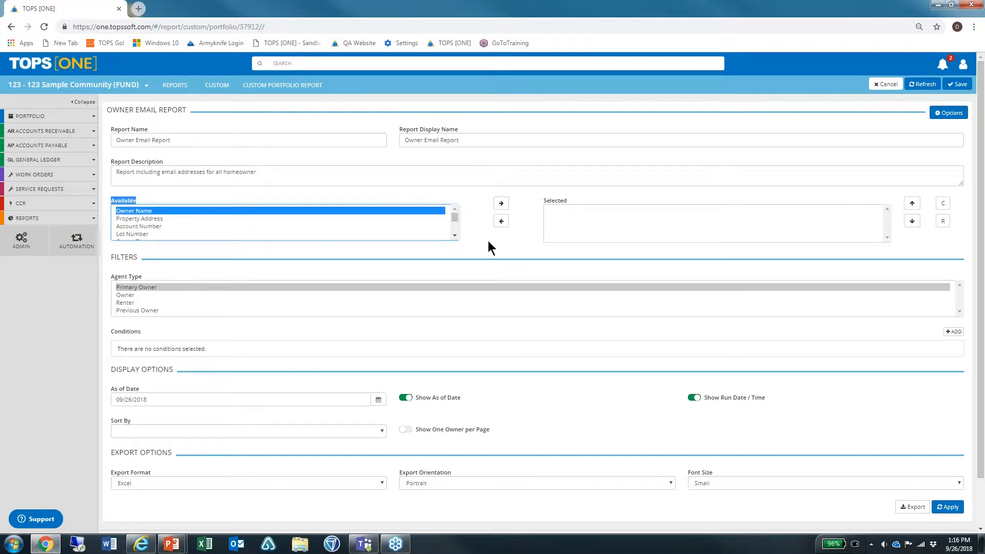
pyautogui.click(501, 204)
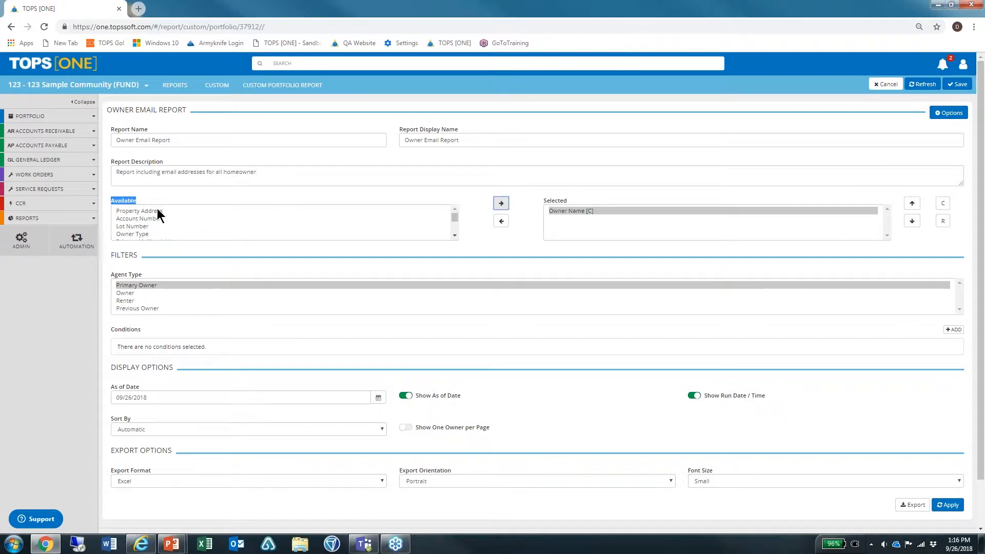
pyautogui.click(288, 218)
pyautogui.click(501, 205)
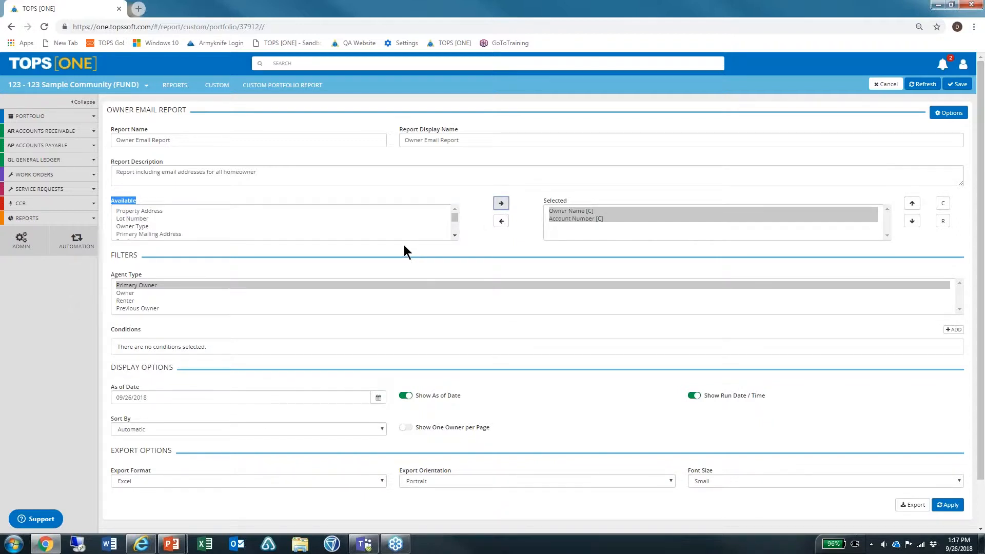
# Add the Email field to the report's selected fields.
pyautogui.click(455, 236)
pyautogui.click(455, 237)
pyautogui.click(456, 237)
pyautogui.click(455, 237)
pyautogui.click(456, 237)
pyautogui.scroll(2, 177, 226)
pyautogui.click(177, 221)
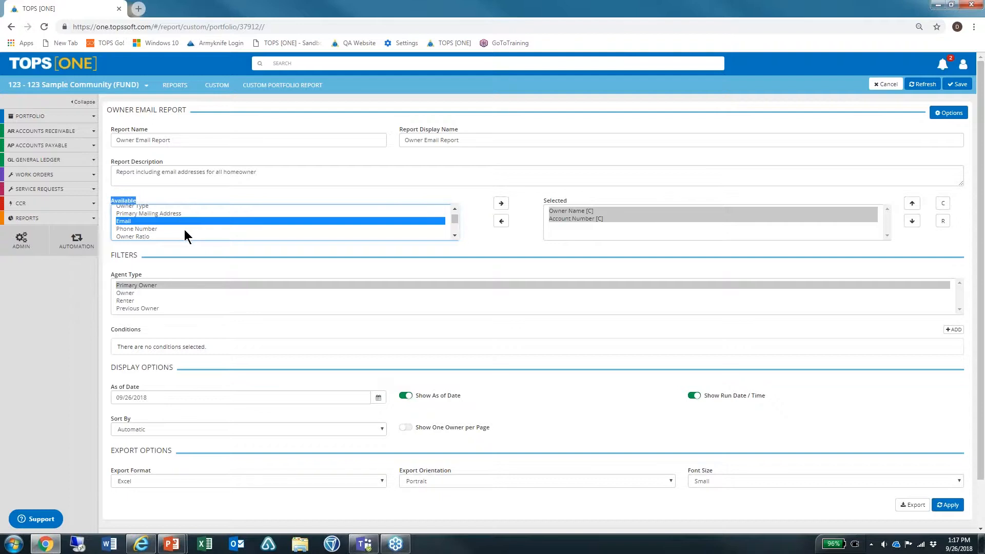
pyautogui.click(501, 204)
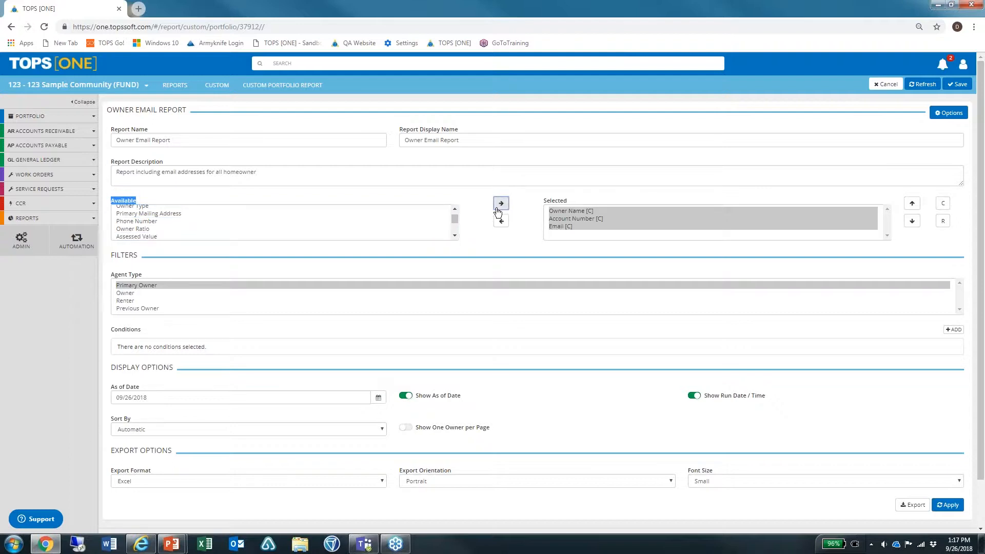
# Add the Owner Ratio field to the selected fields and remove it again.
pyautogui.click(170, 229)
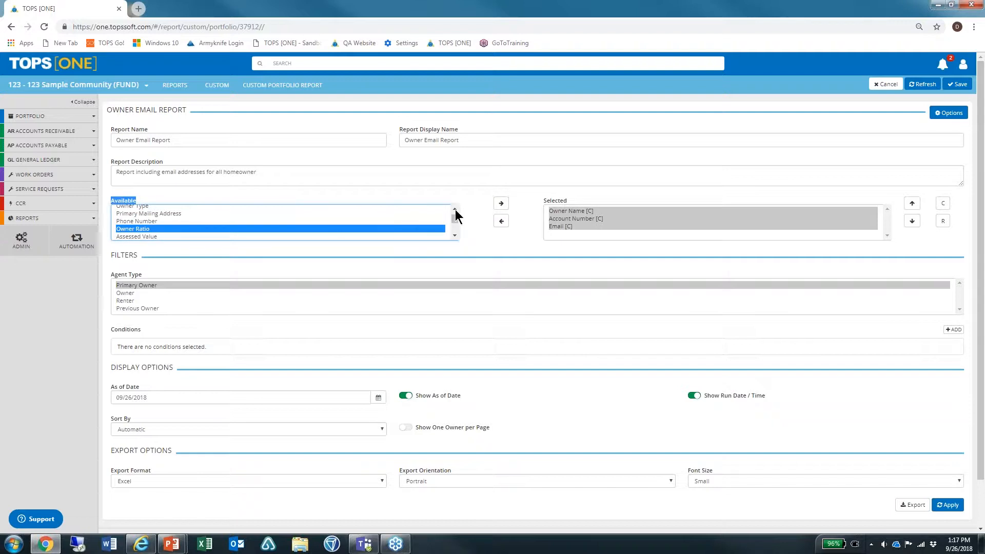
pyautogui.click(501, 204)
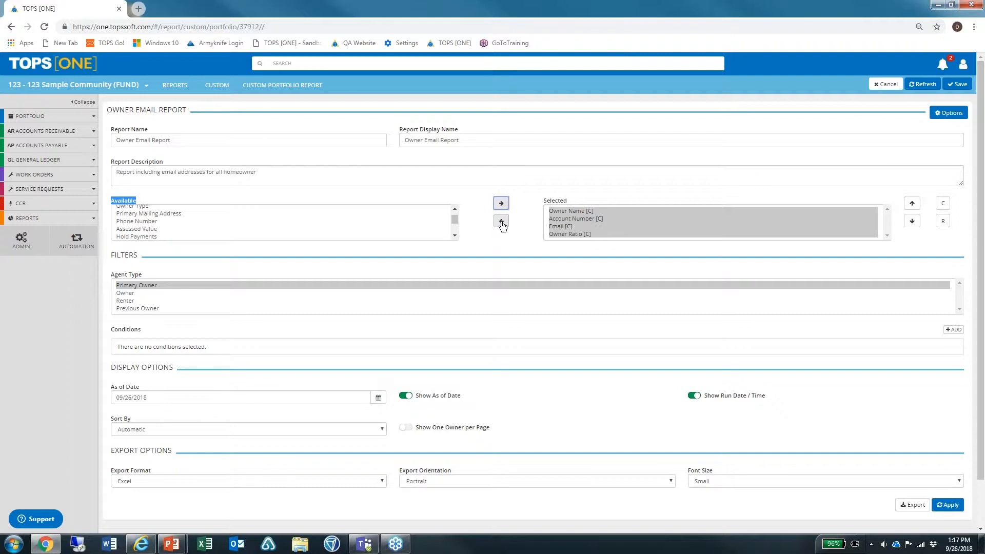
pyautogui.click(555, 234)
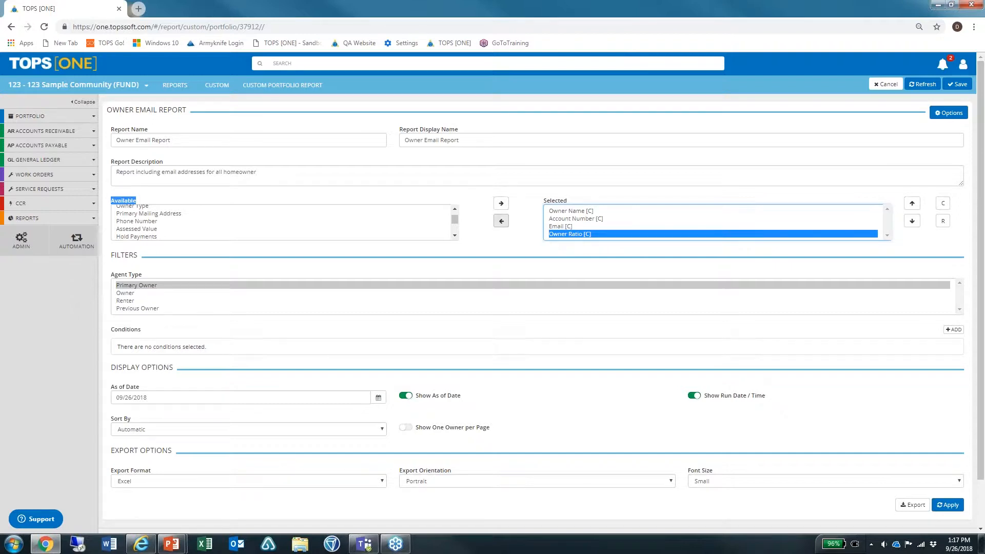
pyautogui.click(501, 220)
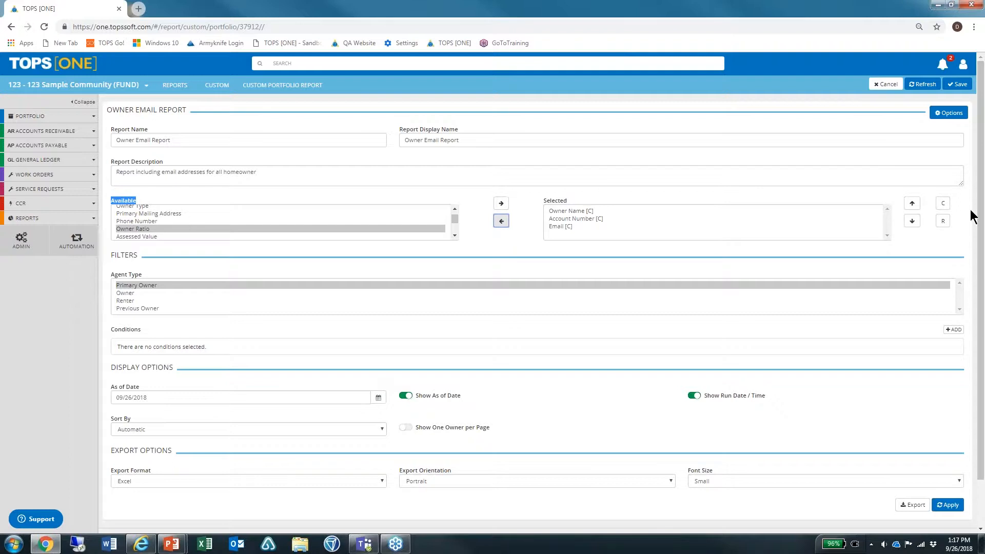
# Switch the selected Email field to row (R) display and back to column (C) display.
pyautogui.click(944, 224)
pyautogui.click(944, 206)
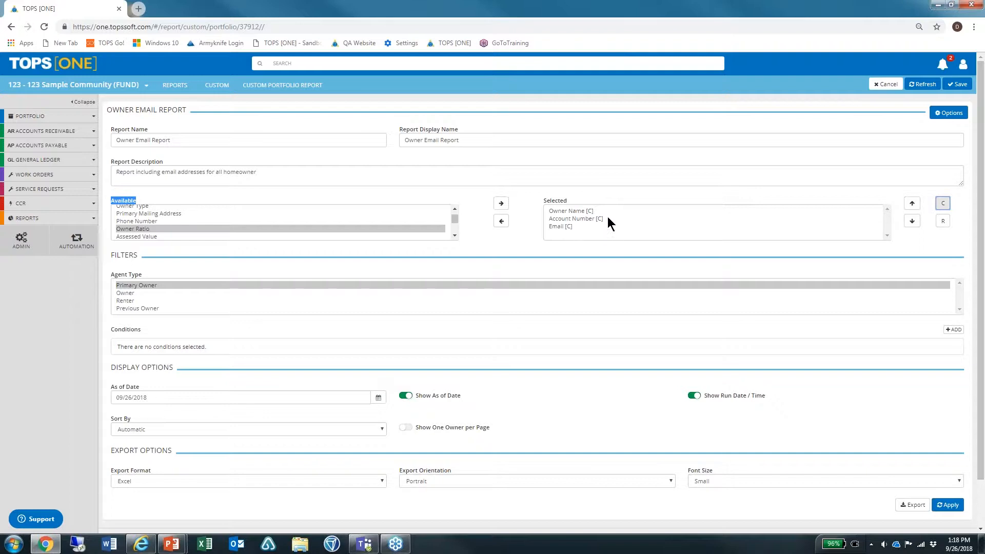
pyautogui.click(561, 226)
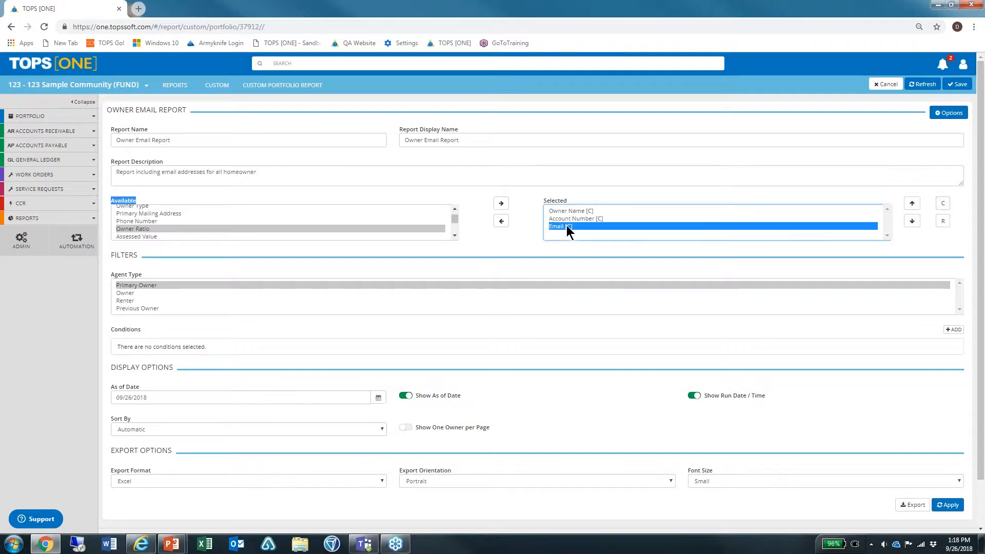
pyautogui.click(943, 221)
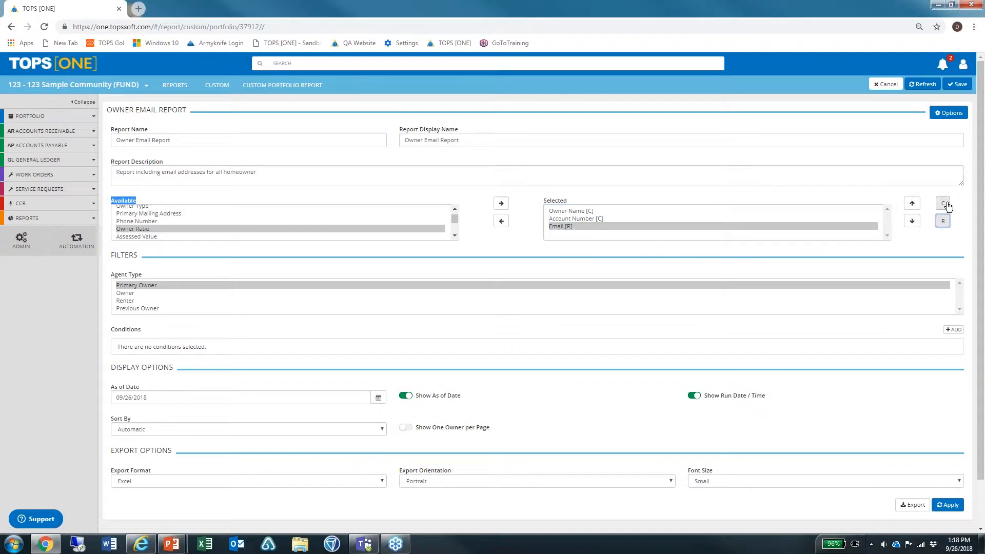
pyautogui.click(947, 206)
# Review the display options for the As of Date, the Sort By choices and Show As of Date.
pyautogui.scroll(-1, 286, 355)
pyautogui.tripleClick(163, 364)
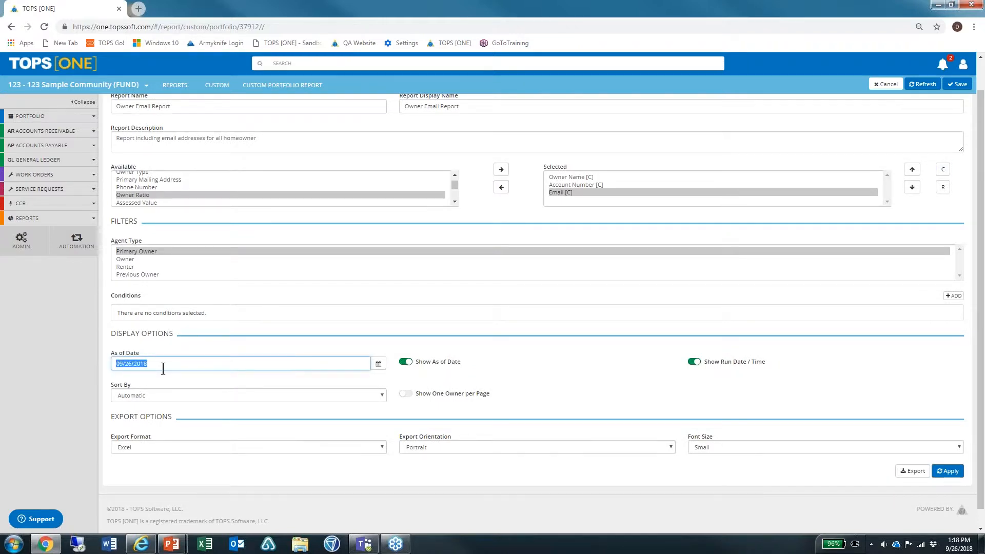
pyautogui.click(251, 396)
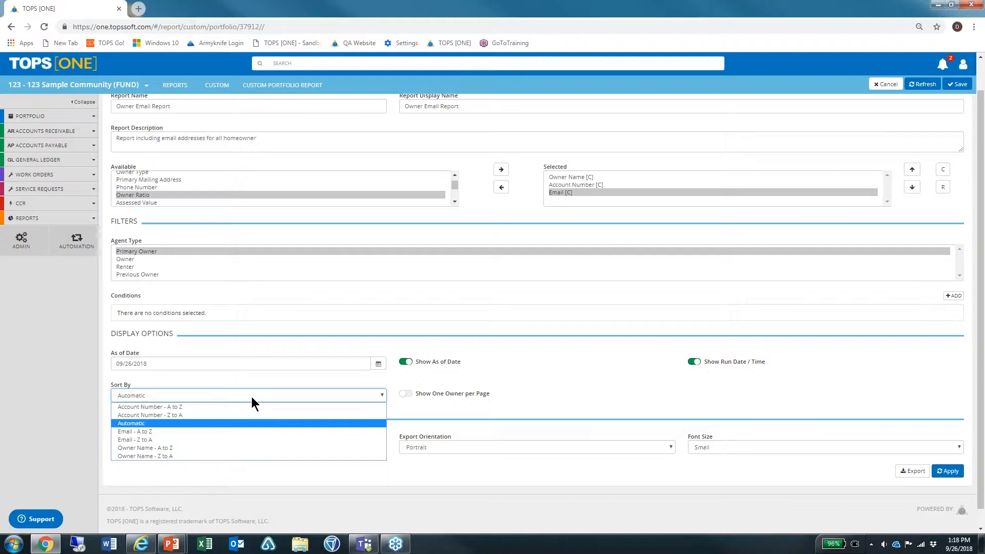
pyautogui.click(480, 360)
pyautogui.moveTo(416, 362); pyautogui.dragTo(456, 362)
pyautogui.click(471, 369)
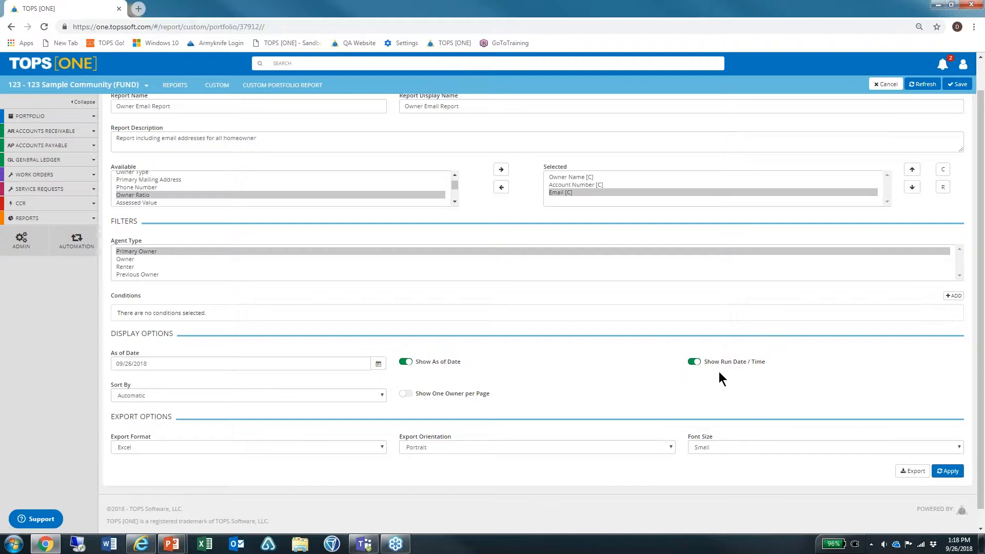
# Set the export format to PDF, keeping Portrait orientation and Small font size.
pyautogui.click(352, 448)
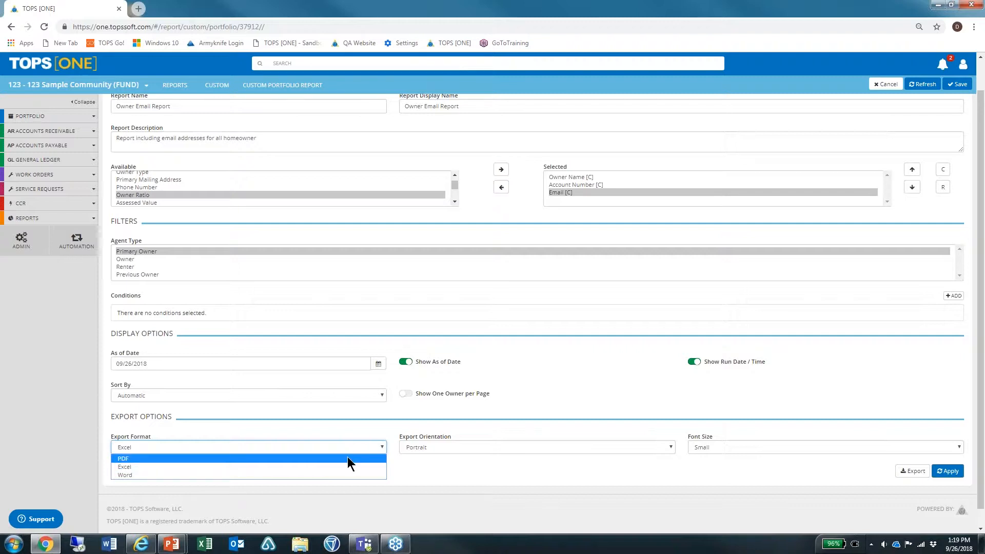
pyautogui.click(347, 456)
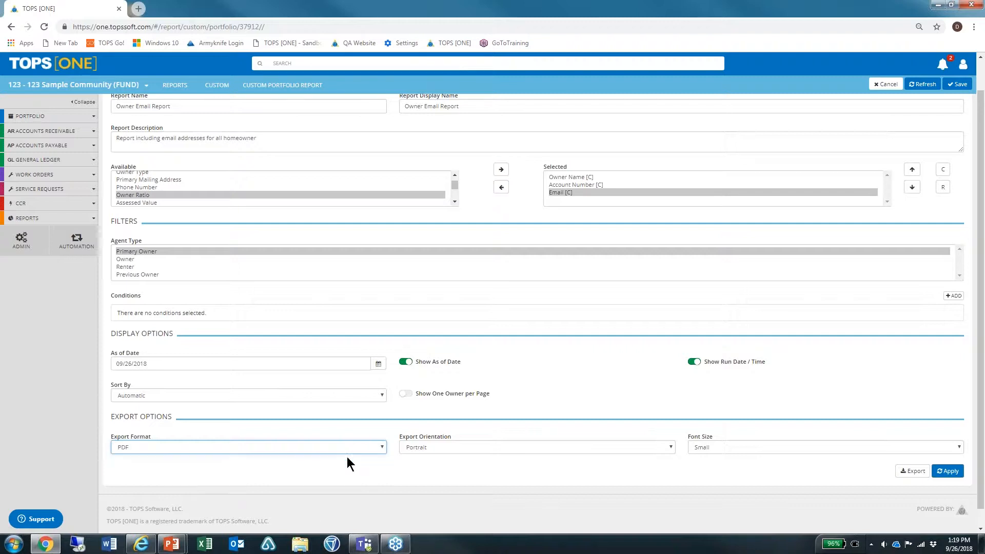
pyautogui.click(670, 447)
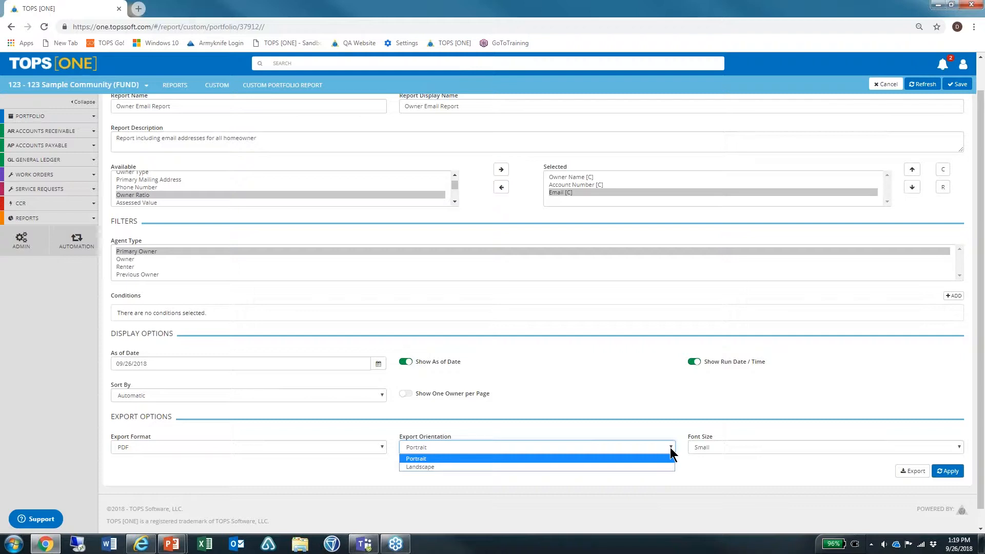
pyautogui.click(744, 447)
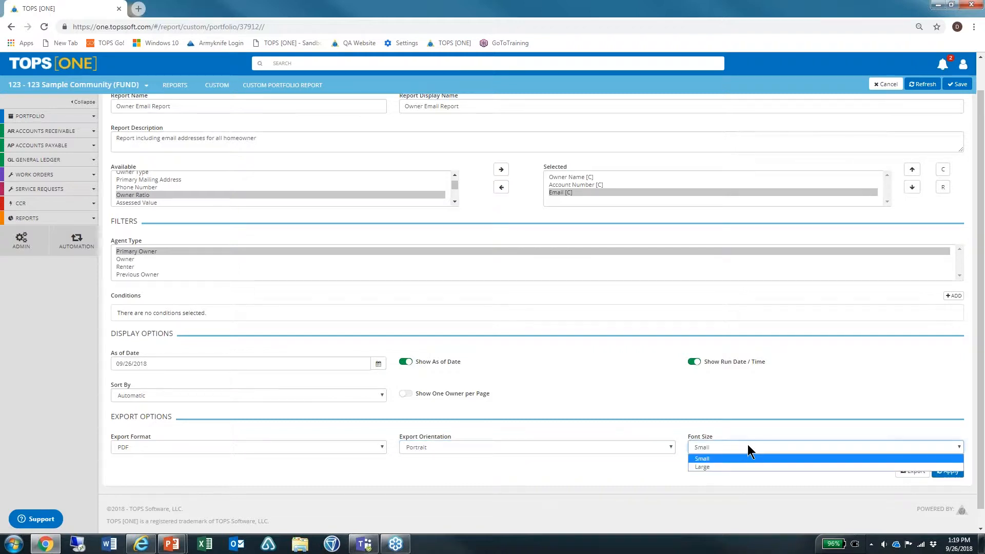
pyautogui.click(747, 445)
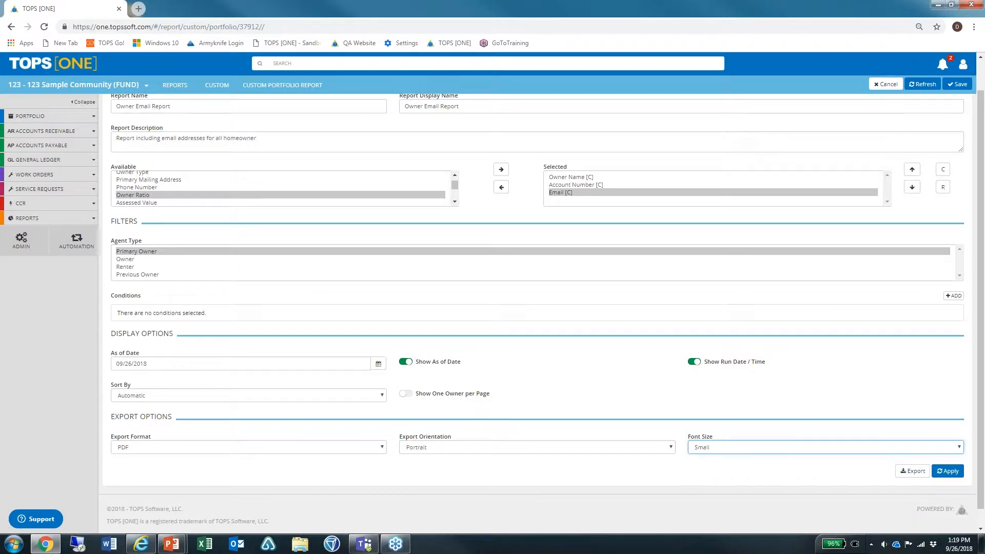
# Apply the report settings and review the generated list of owners, emails and account numbers.
pyautogui.scroll(1, 983, 359)
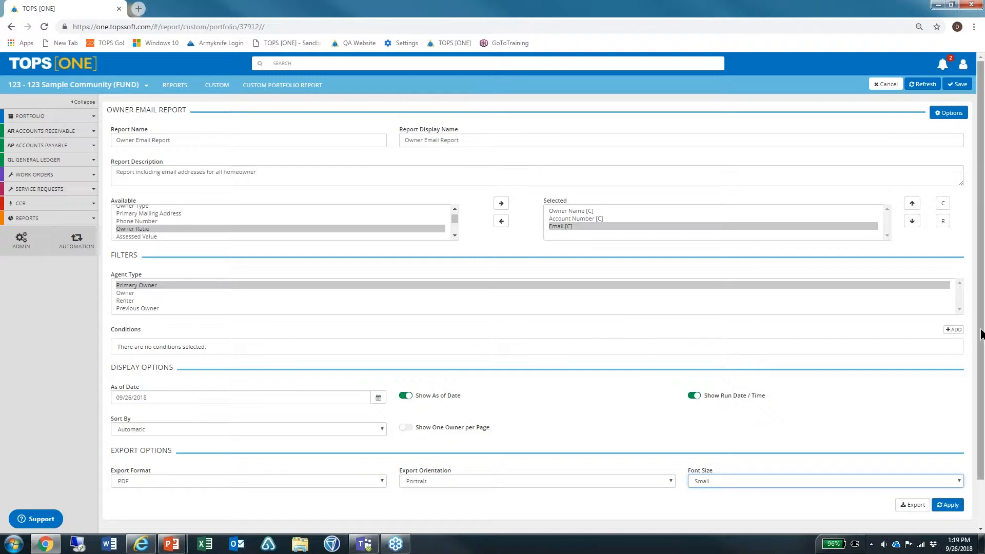
pyautogui.scroll(-1, 983, 451)
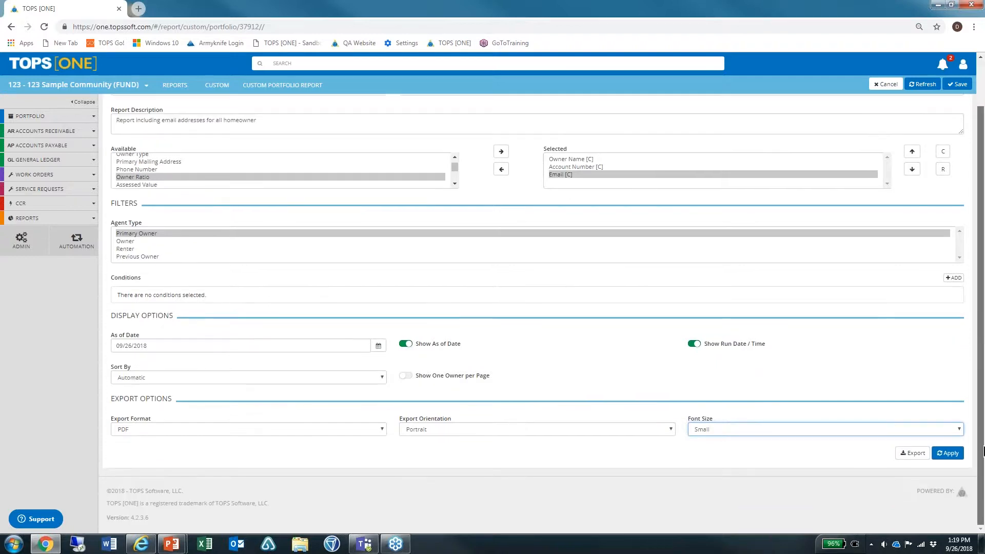
pyautogui.click(947, 456)
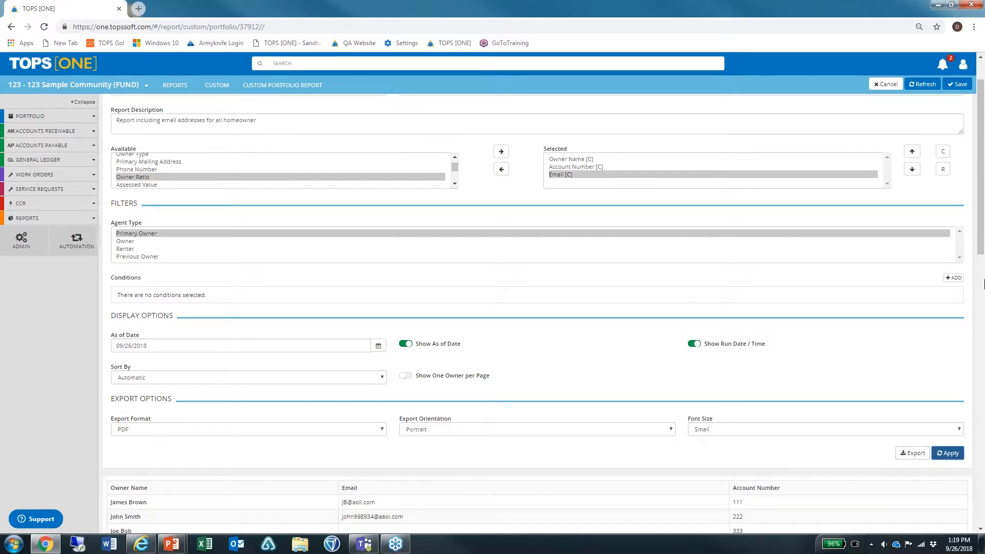
pyautogui.moveTo(981, 245); pyautogui.dragTo(980, 351)
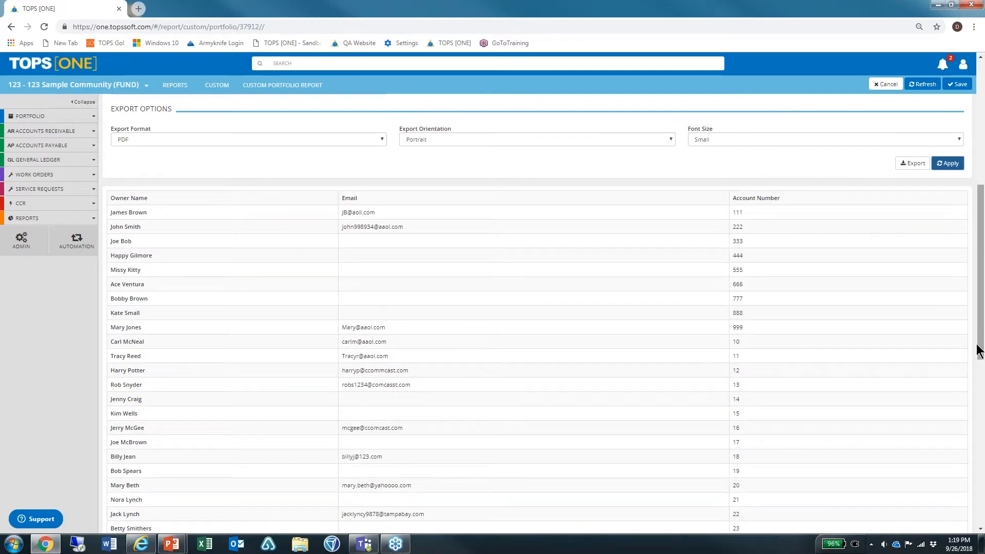
# Export the Owner Email Report as a PDF, view the exported file and close it.
pyautogui.click(914, 164)
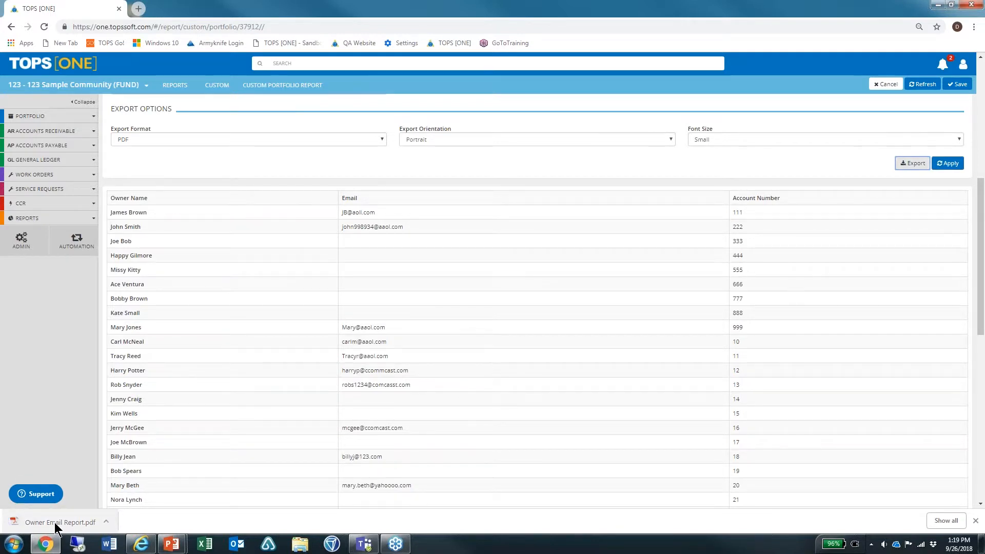
pyautogui.click(54, 522)
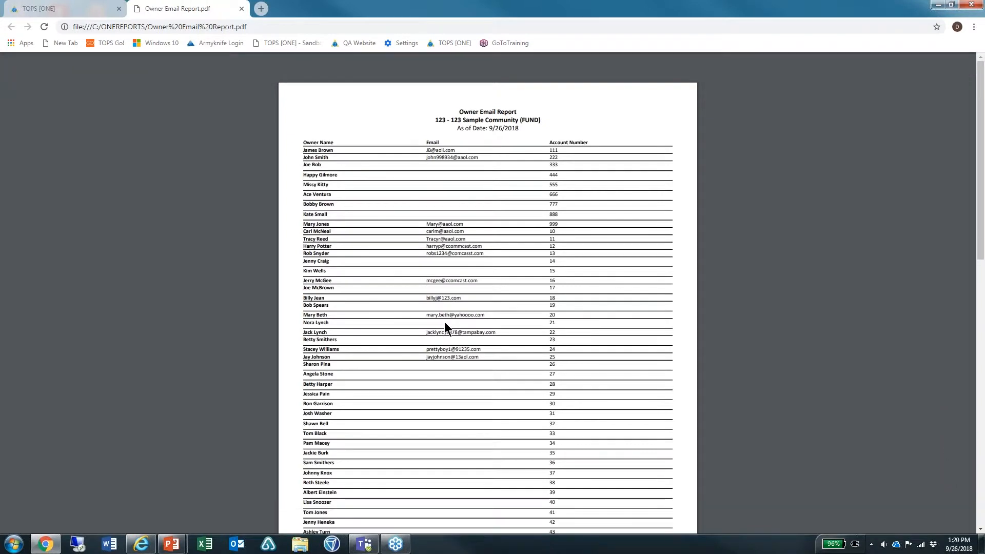
pyautogui.click(240, 9)
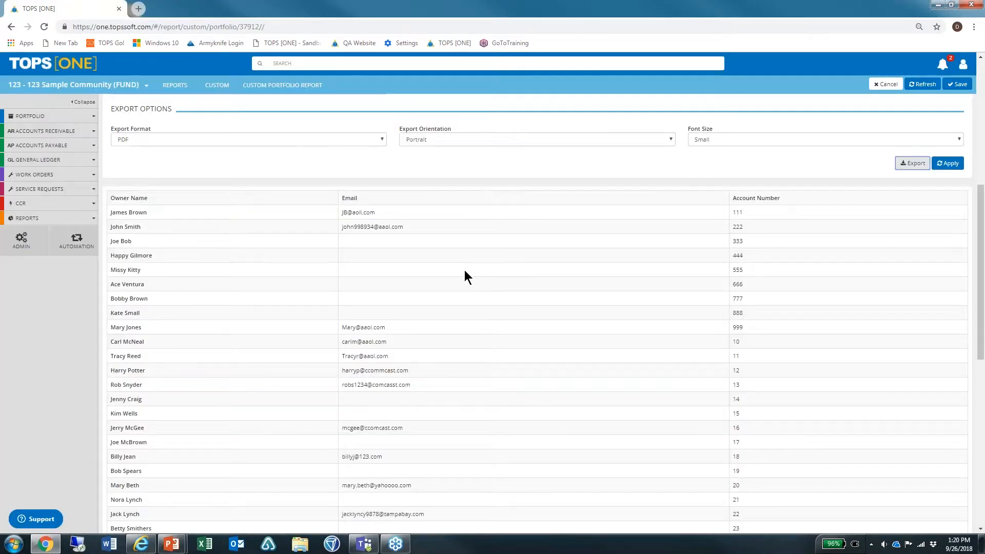
# Save the custom portfolio report under the name Owner Email Report.
pyautogui.scroll(1, 464, 270)
pyautogui.scroll(3, 464, 270)
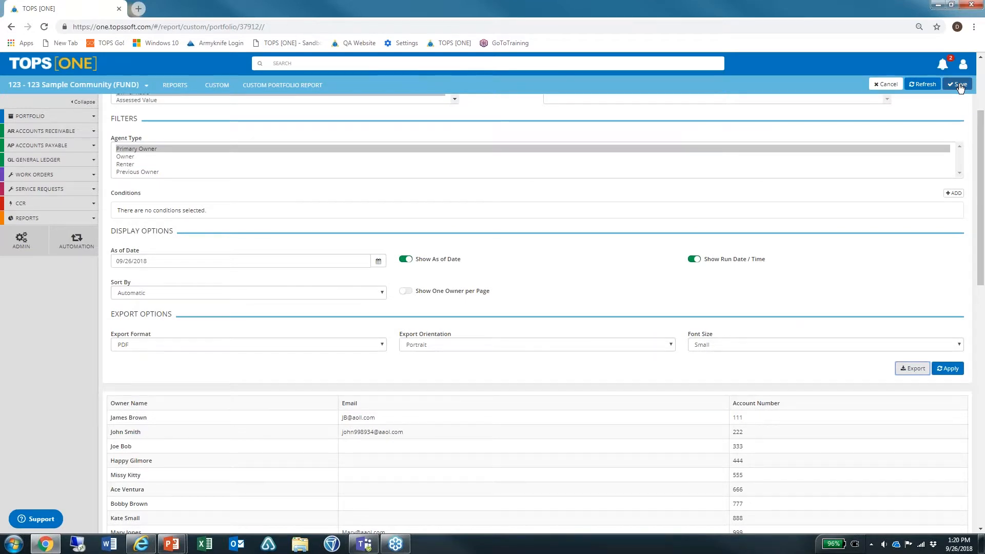
pyautogui.moveTo(982, 204); pyautogui.dragTo(982, 154)
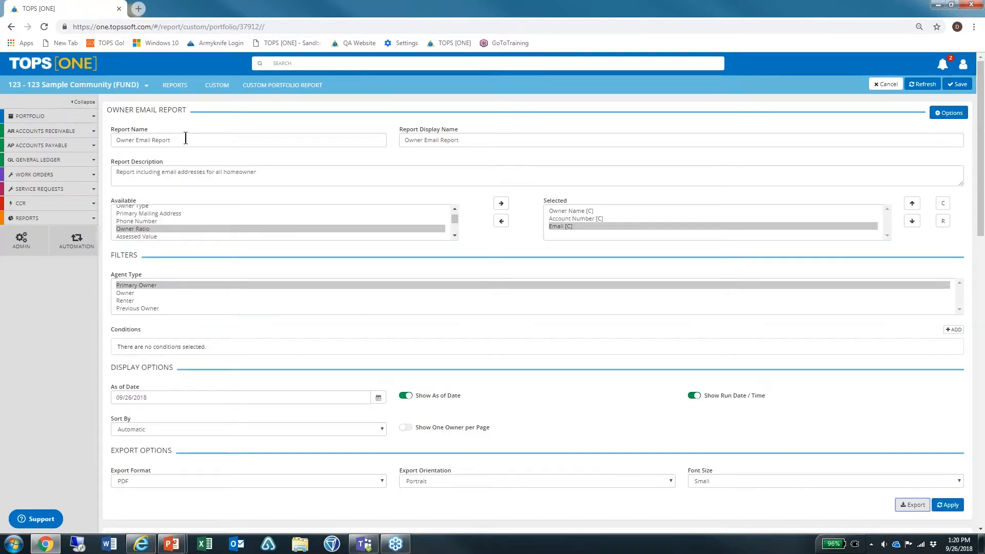
pyautogui.moveTo(185, 136); pyautogui.dragTo(112, 141)
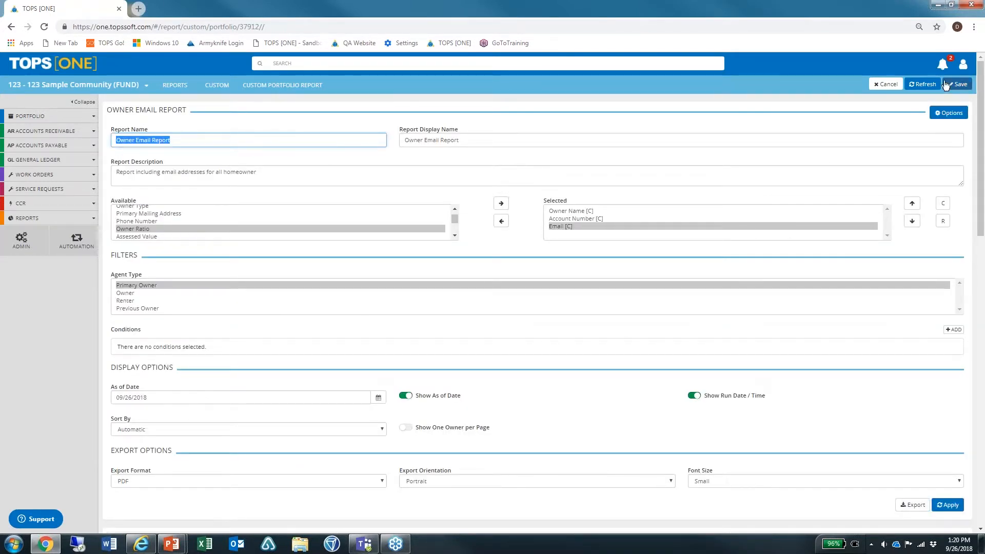
pyautogui.click(961, 86)
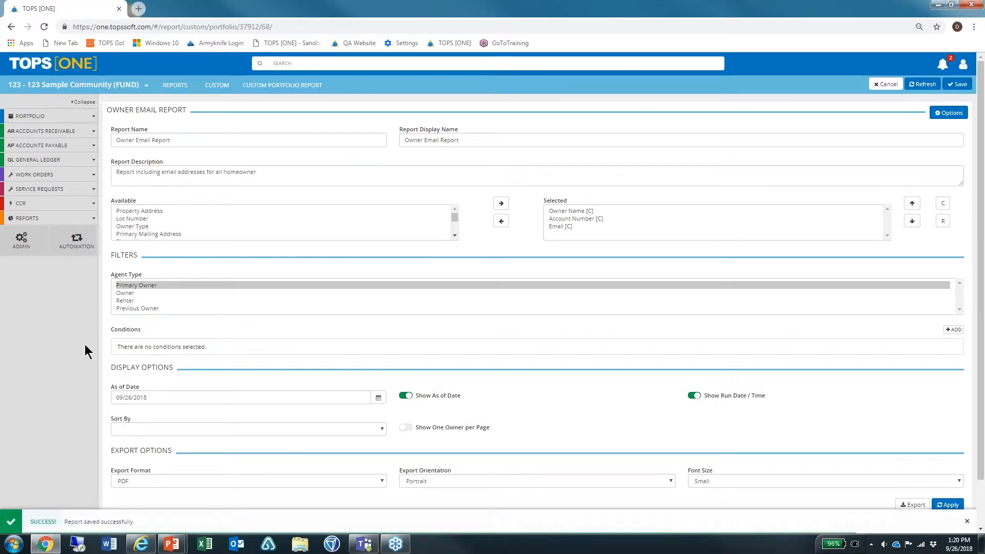
# Go to the custom reports list and open the saved Owner Email Report.
pyautogui.click(43, 225)
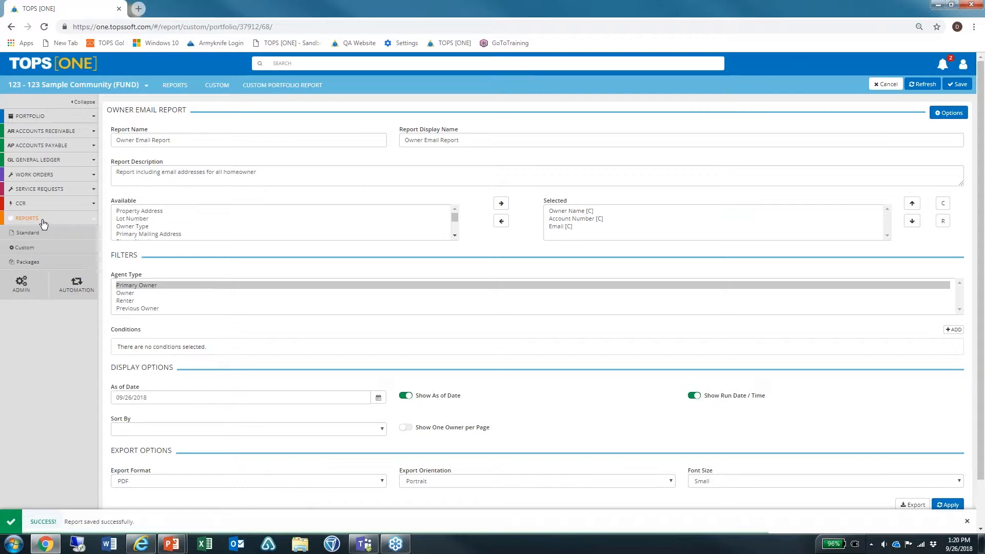
pyautogui.click(28, 250)
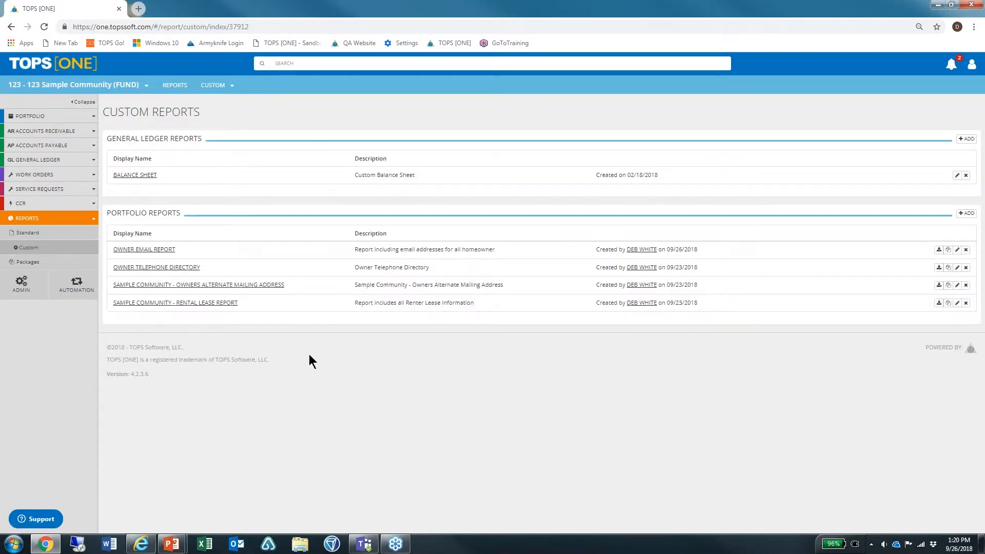
pyautogui.click(173, 250)
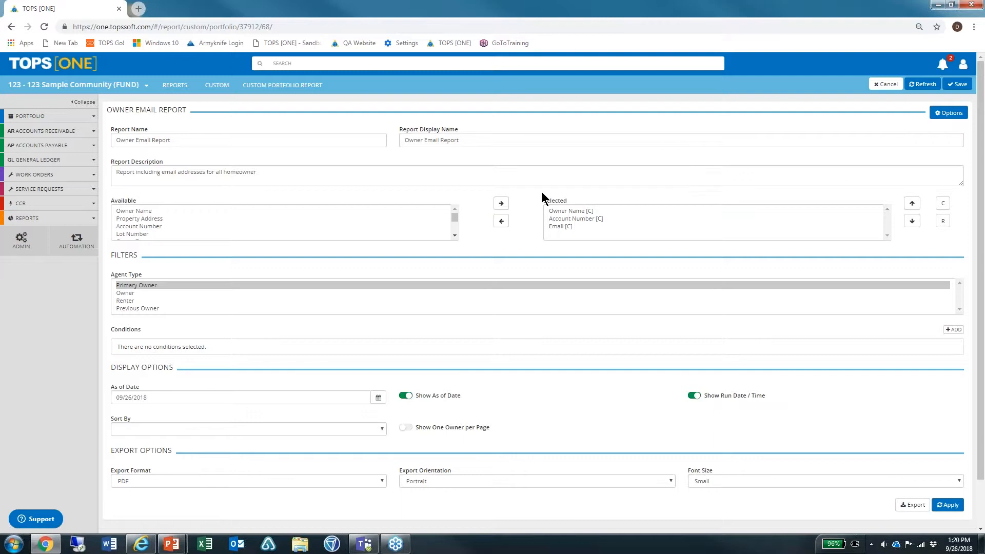
# Return to the custom reports list and open the Owner Telephone Directory report.
pyautogui.moveTo(82, 83)
pyautogui.click(31, 220)
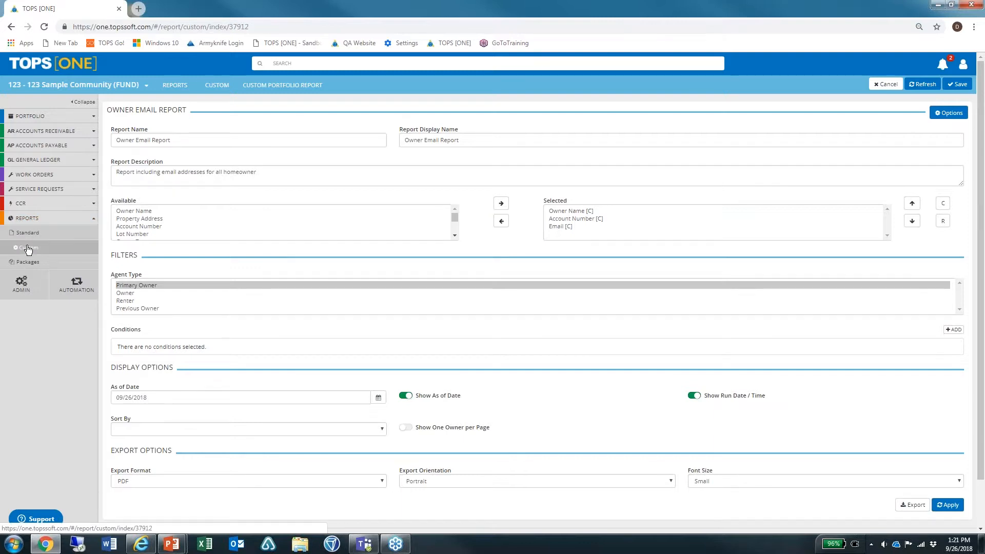
pyautogui.click(28, 249)
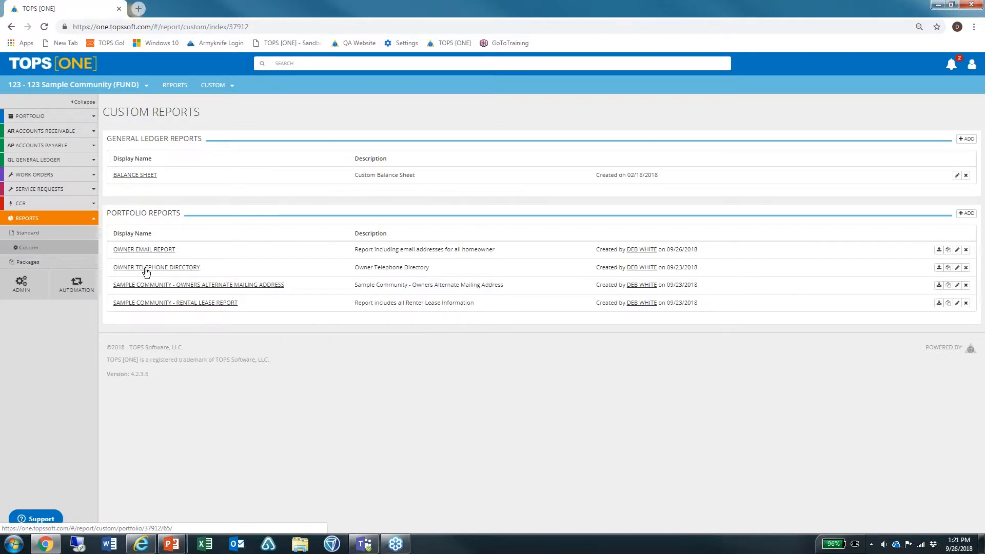
pyautogui.click(171, 268)
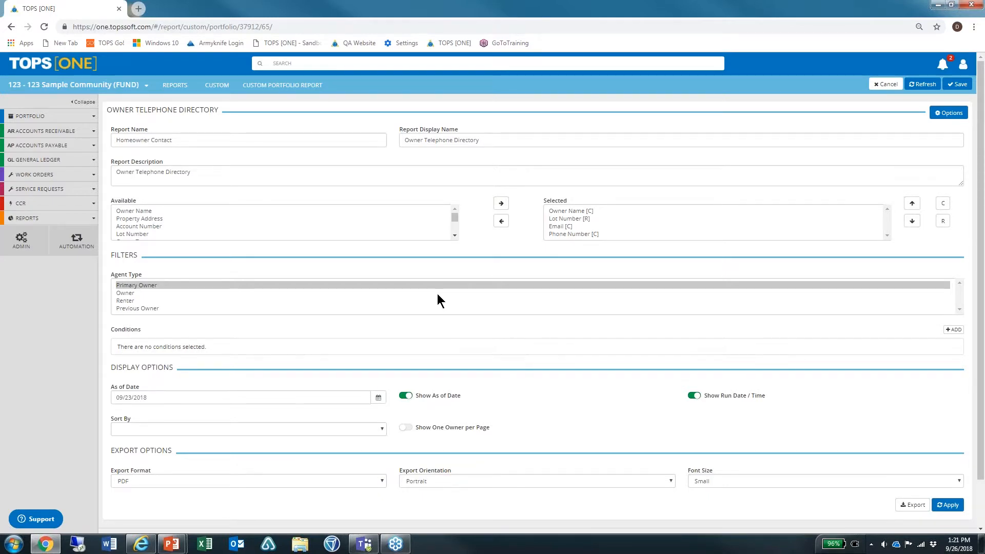
# Review the directory report's name, display name, description, selected fields and Agent Type filter.
pyautogui.click(179, 142)
pyautogui.tripleClick(134, 145)
pyautogui.moveTo(490, 143); pyautogui.dragTo(401, 148)
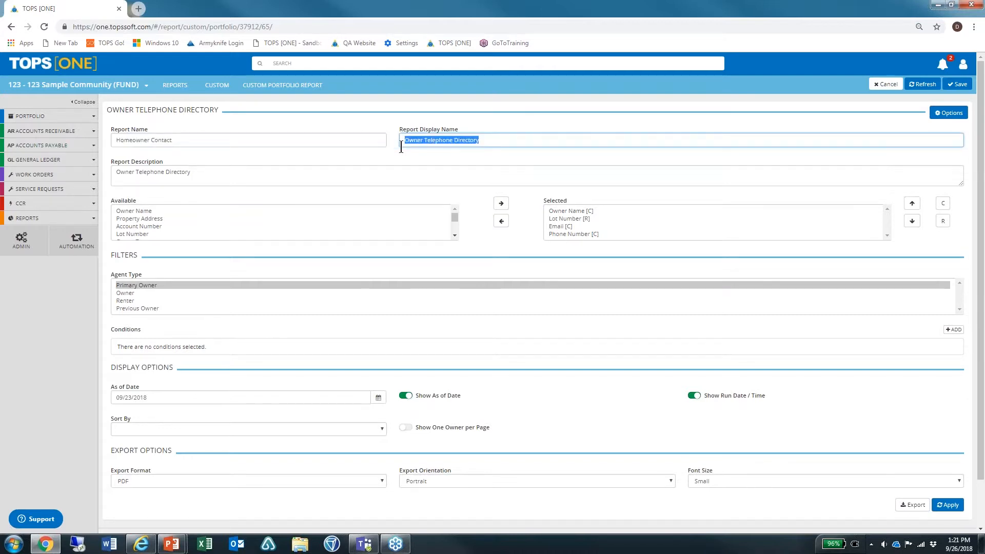
pyautogui.moveTo(197, 175); pyautogui.dragTo(110, 177)
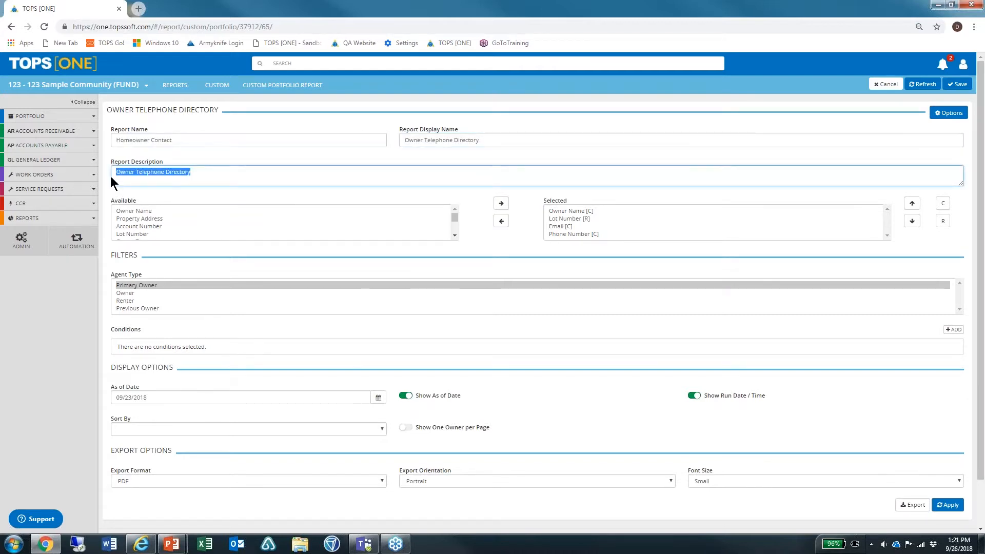
pyautogui.click(603, 210)
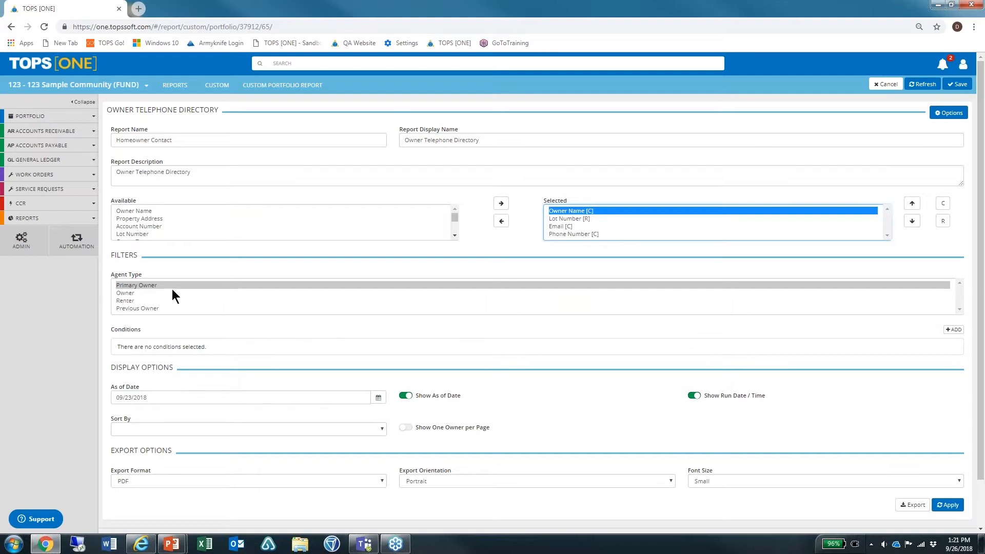
pyautogui.moveTo(149, 276); pyautogui.dragTo(106, 276)
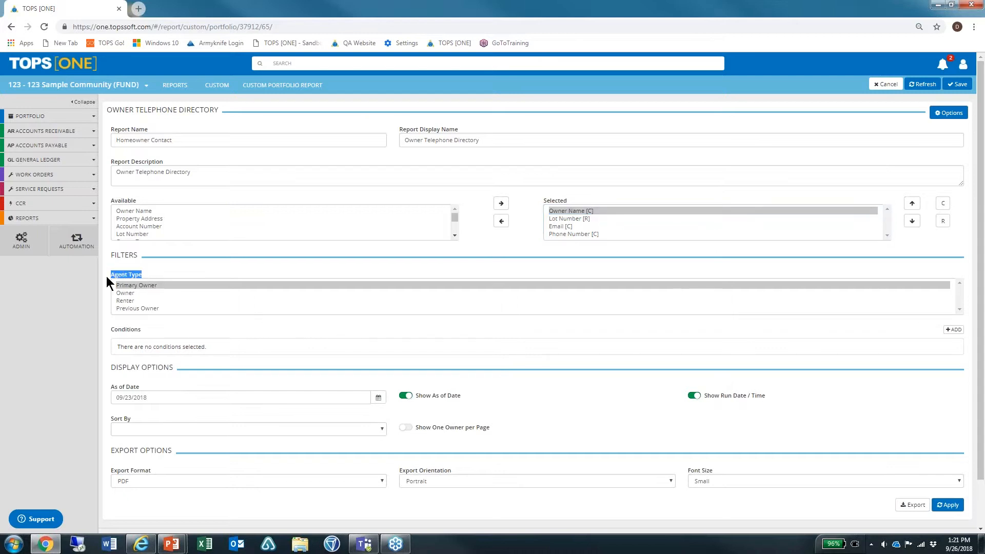
# Apply the Owner Telephone Directory settings and examine how the lot number is listed under each owner's name.
pyautogui.scroll(-1, 477, 336)
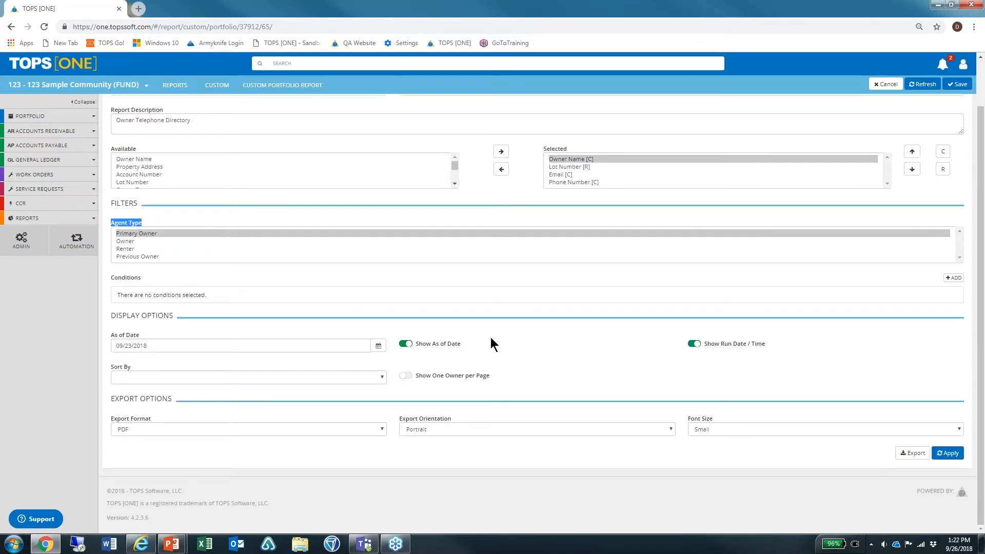
pyautogui.click(949, 456)
pyautogui.moveTo(982, 205); pyautogui.dragTo(981, 246)
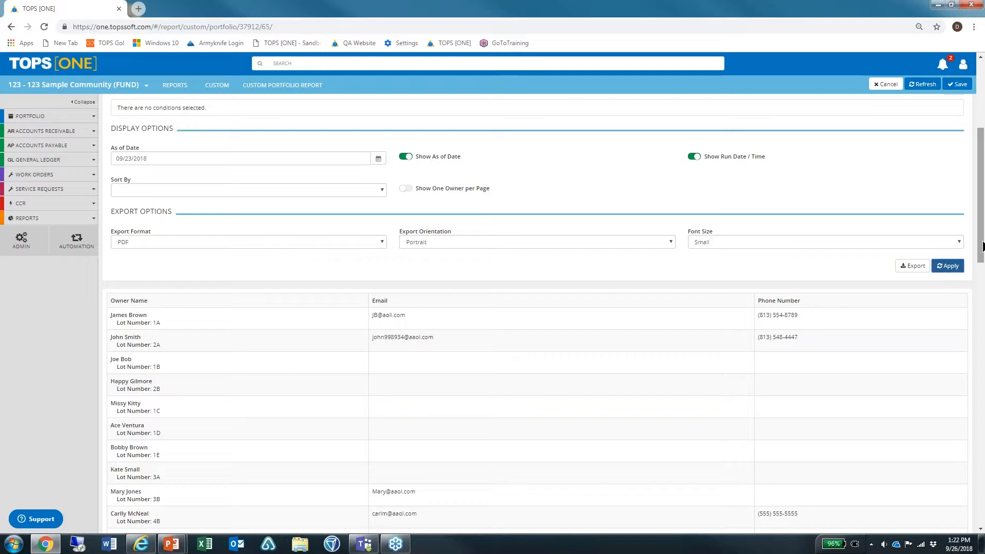
pyautogui.moveTo(152, 299); pyautogui.dragTo(110, 323)
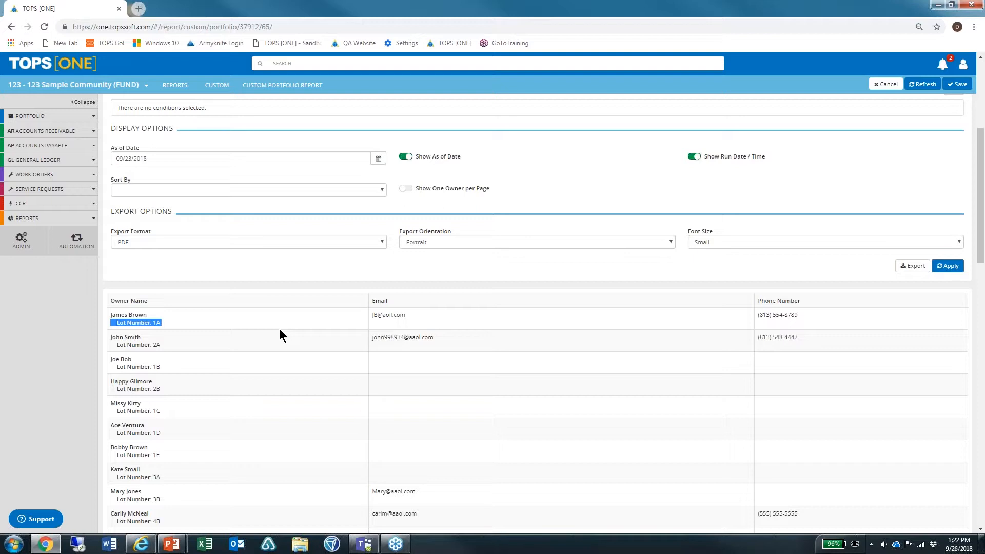
# Check the row setting of the selected Lot Number field and switch the Phone Number field to row (R) display.
pyautogui.moveTo(982, 243); pyautogui.dragTo(982, 178)
pyautogui.moveTo(566, 201); pyautogui.dragTo(543, 200)
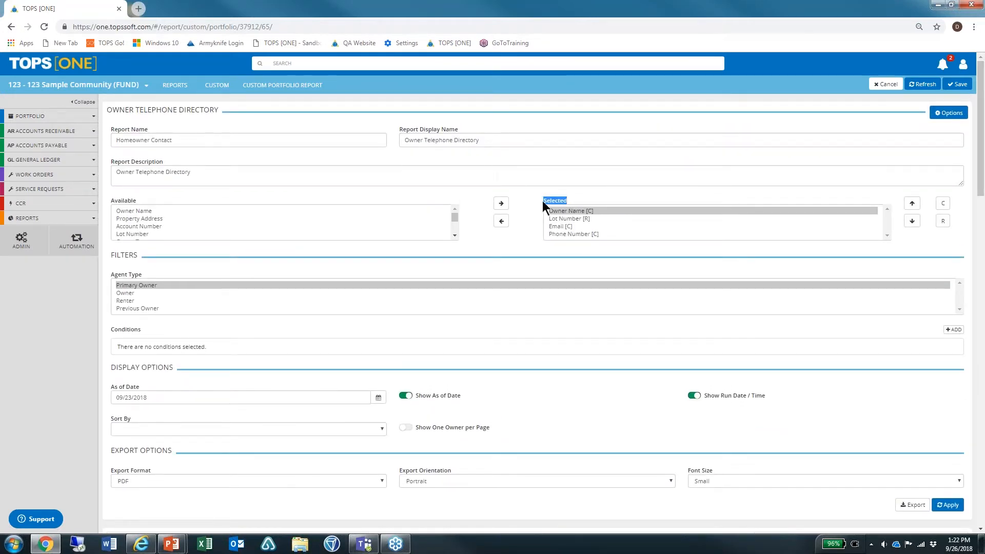
pyautogui.click(575, 218)
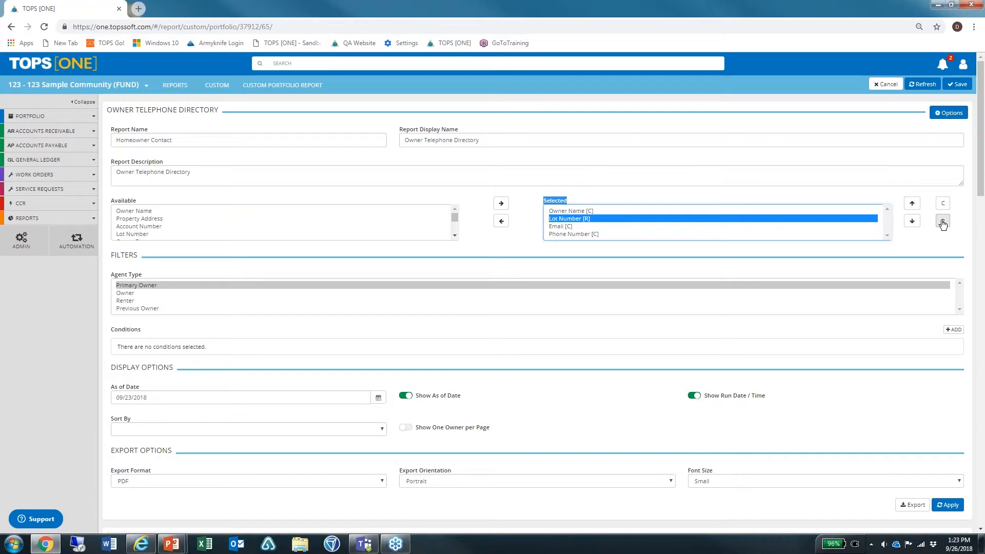
pyautogui.click(565, 234)
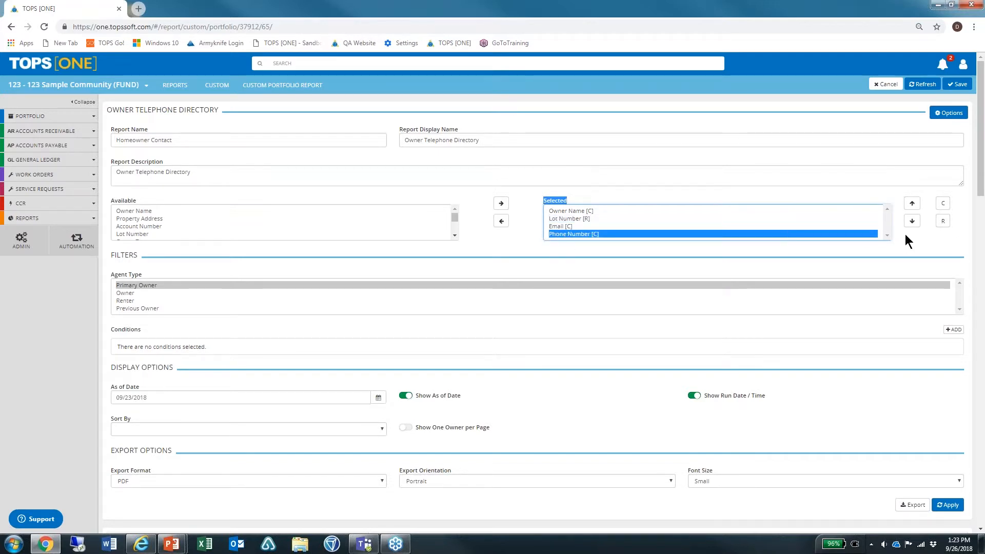
pyautogui.click(943, 221)
# Reapply the directory report and check the phone and lot number rows of the first owner.
pyautogui.moveTo(981, 181); pyautogui.dragTo(983, 238)
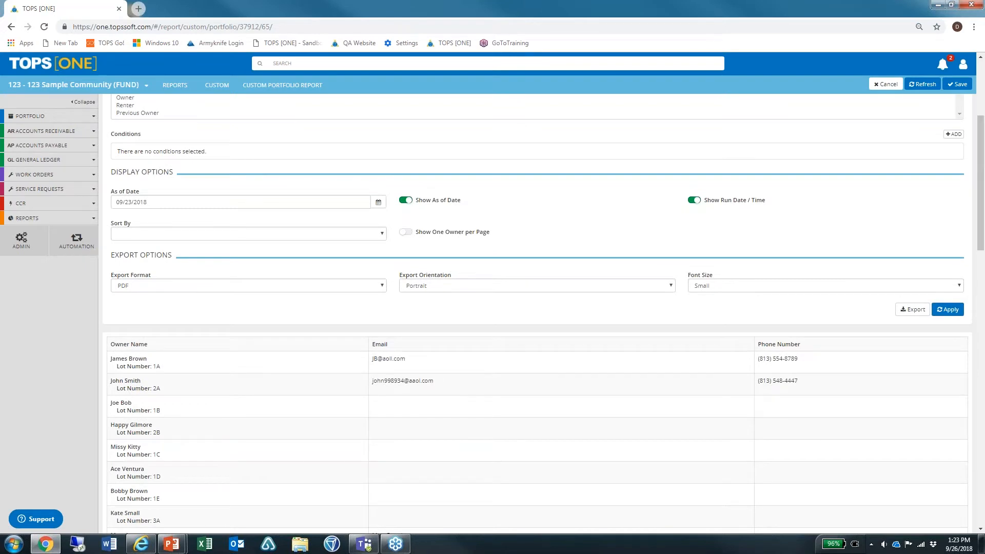
pyautogui.click(950, 310)
pyautogui.moveTo(163, 374); pyautogui.dragTo(108, 361)
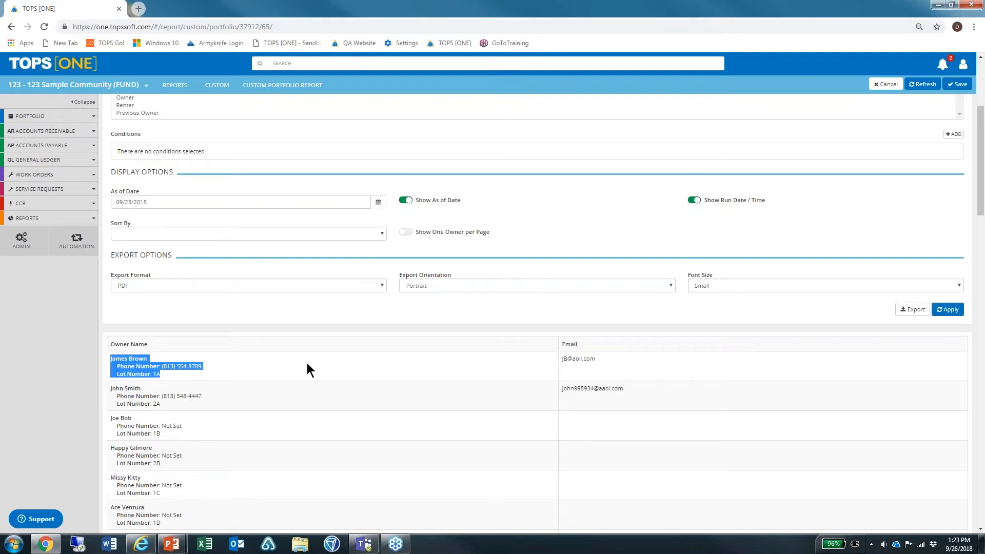
# Open the Sample Community - Owners Alternate Mailing Address report from the custom reports list and review its selected fields.
pyautogui.scroll(4, 112, 248)
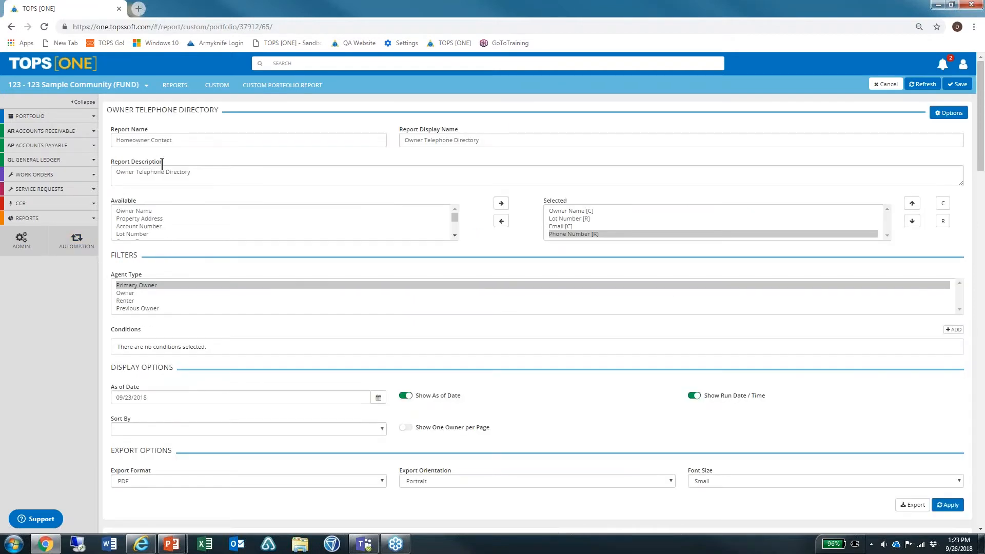
pyautogui.click(216, 87)
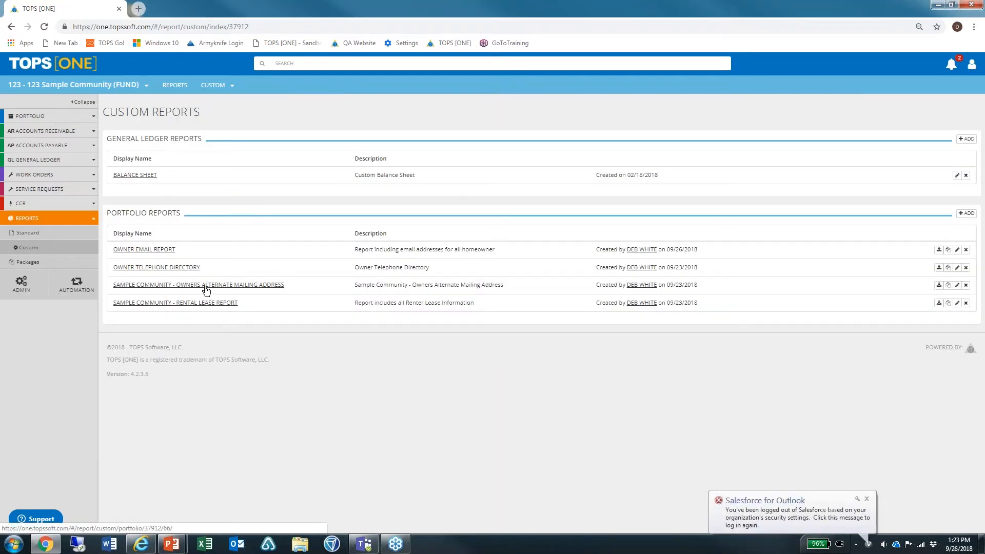
pyautogui.click(206, 288)
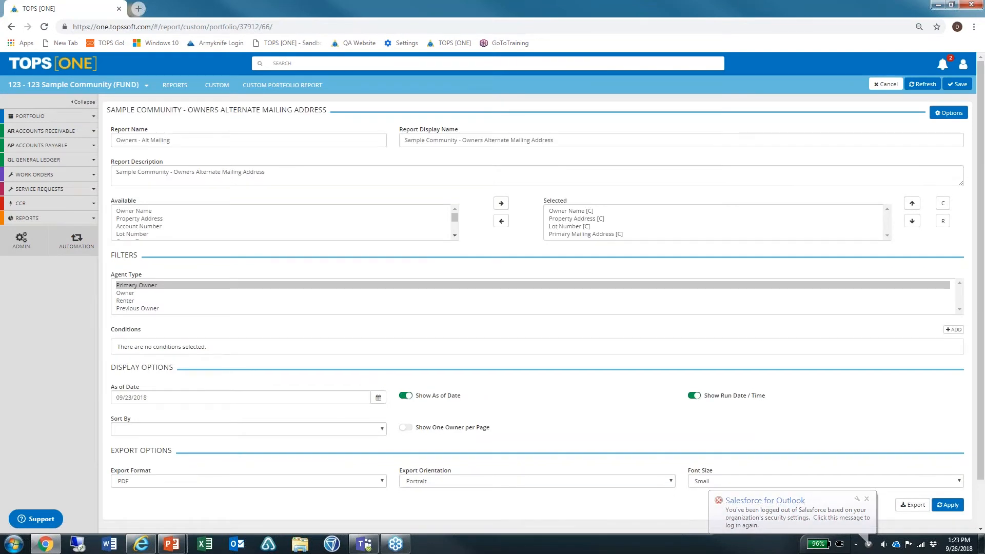
pyautogui.moveTo(626, 235); pyautogui.dragTo(554, 210)
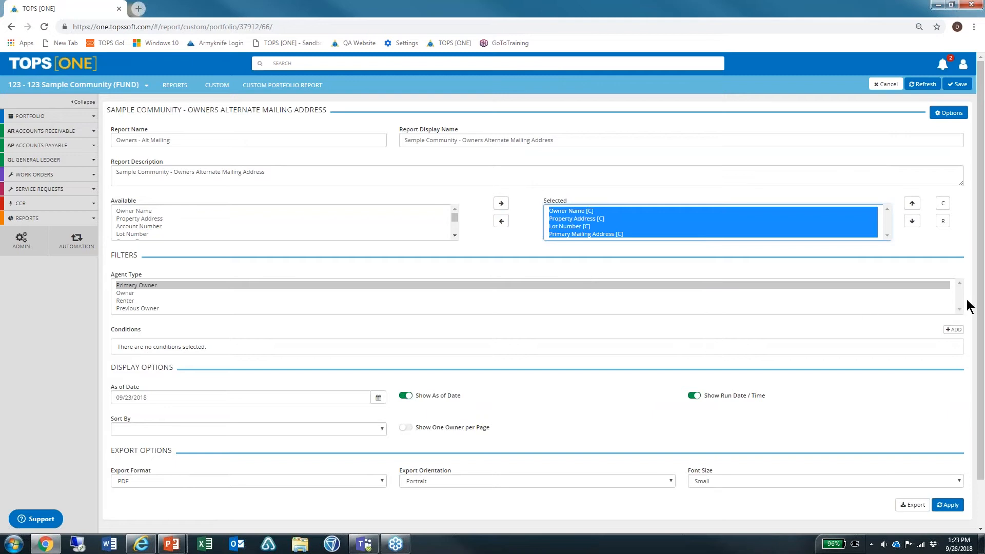
# Apply the alternate mailing address report and compare the owners' property addresses with their primary mailing addresses.
pyautogui.moveTo(982, 338); pyautogui.dragTo(982, 395)
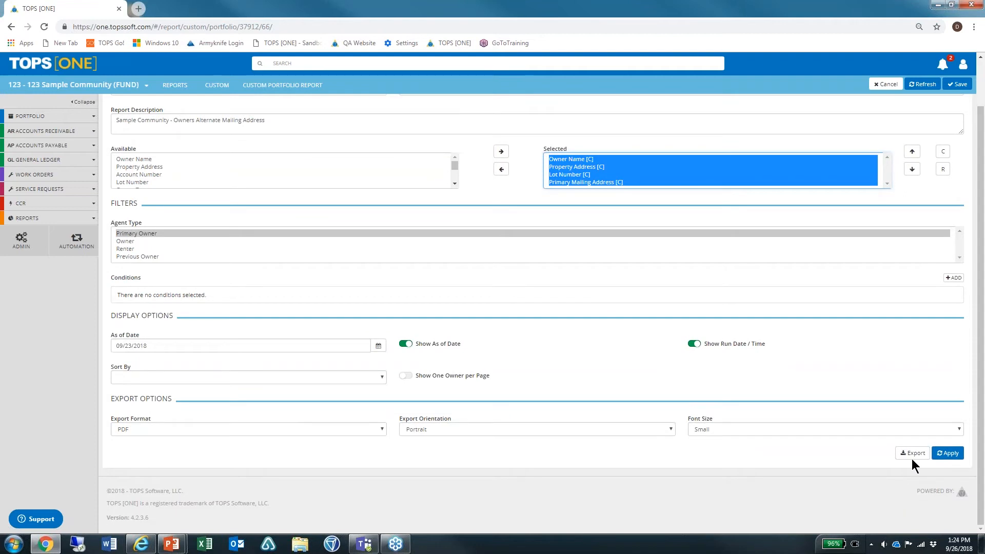
pyautogui.click(942, 455)
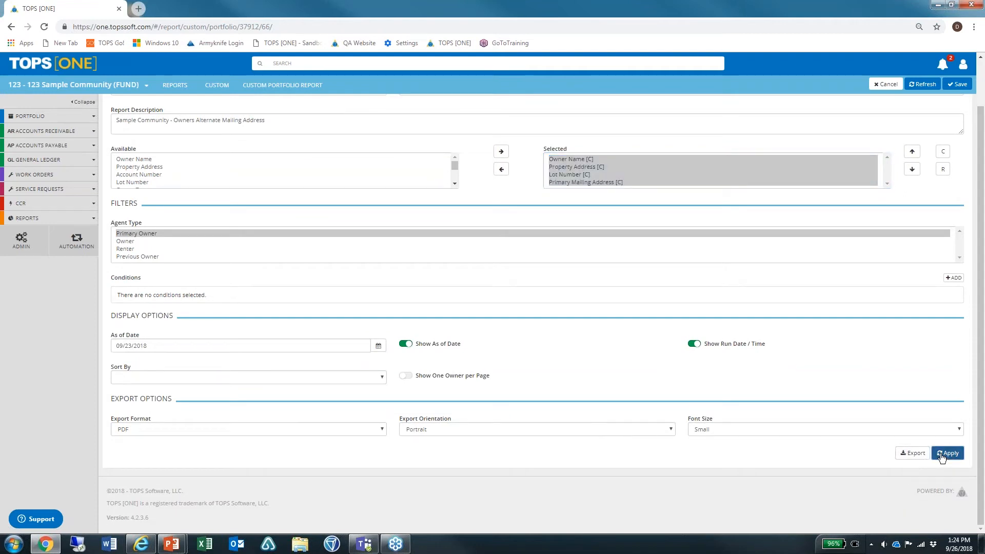
pyautogui.scroll(-3, 821, 436)
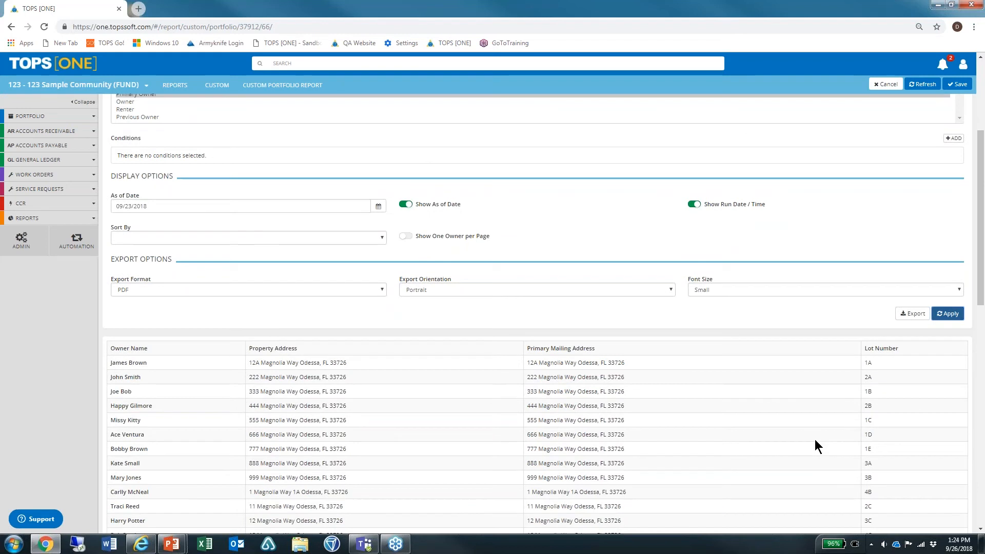
pyautogui.scroll(-2, 815, 440)
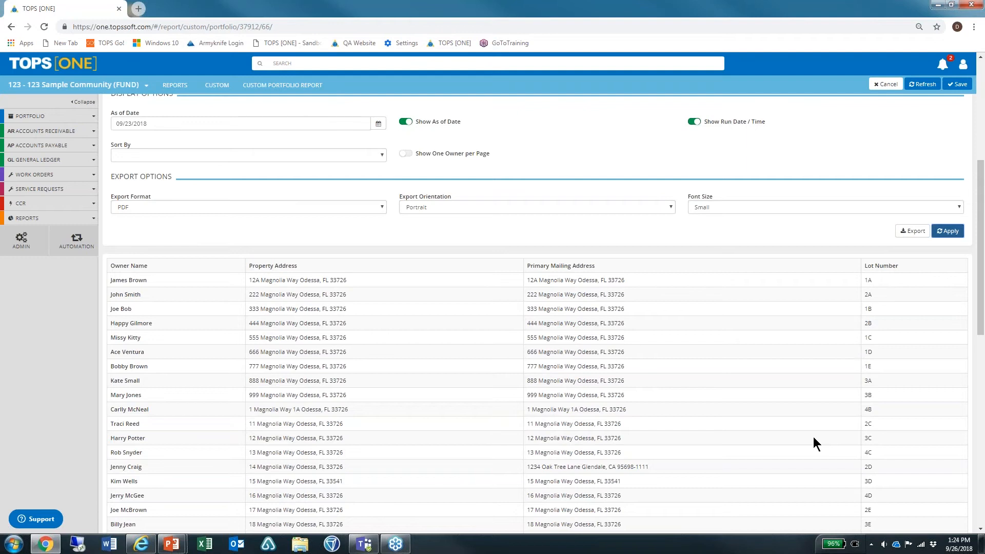
pyautogui.moveTo(659, 469); pyautogui.dragTo(530, 468)
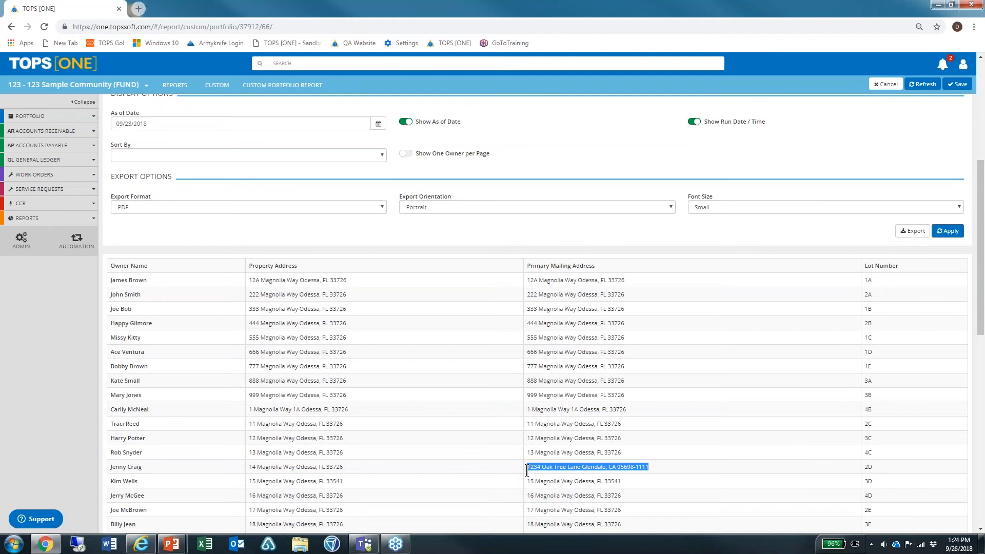
pyautogui.scroll(1, 712, 484)
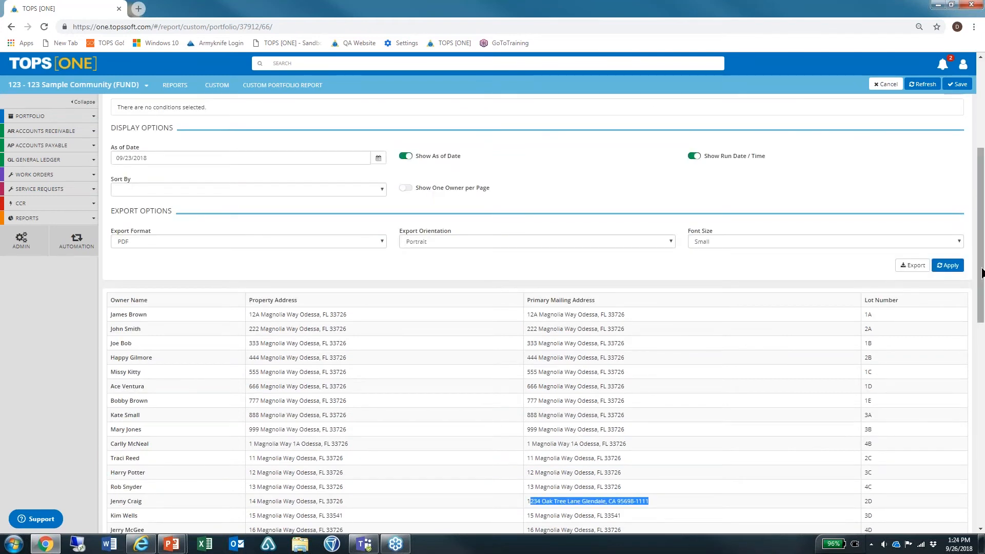
# Export the alternate mailing address report as a PDF, view the exported file and close it.
pyautogui.click(915, 265)
pyautogui.click(51, 523)
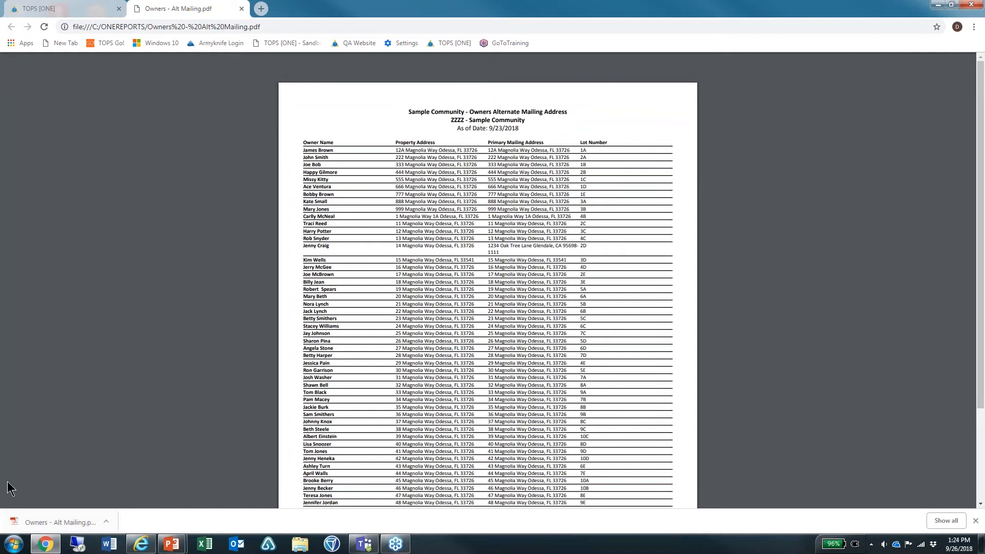
pyautogui.click(242, 8)
# Open the Sample Community - Rental Lease Report from the custom reports list and review its selected fields and agent type filter.
pyautogui.click(215, 86)
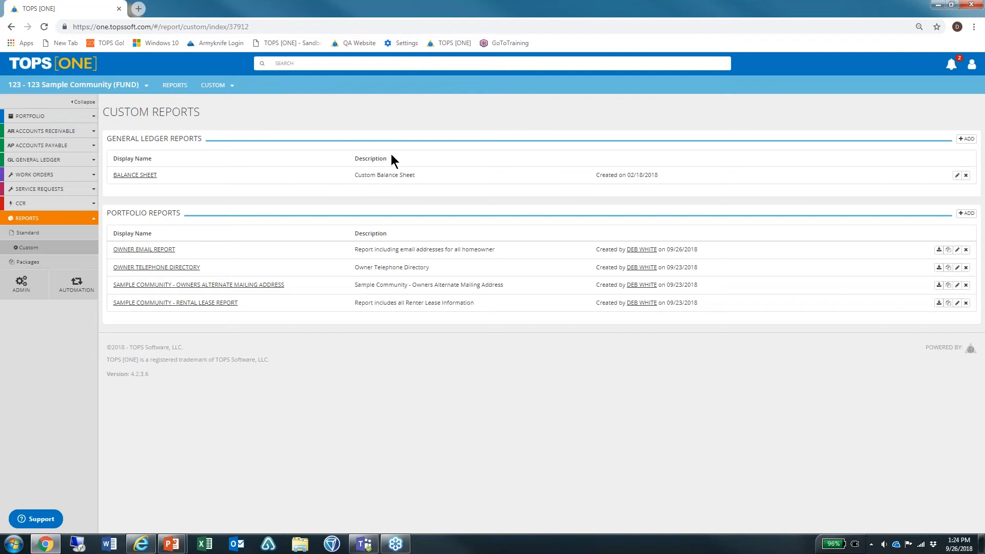
pyautogui.click(207, 305)
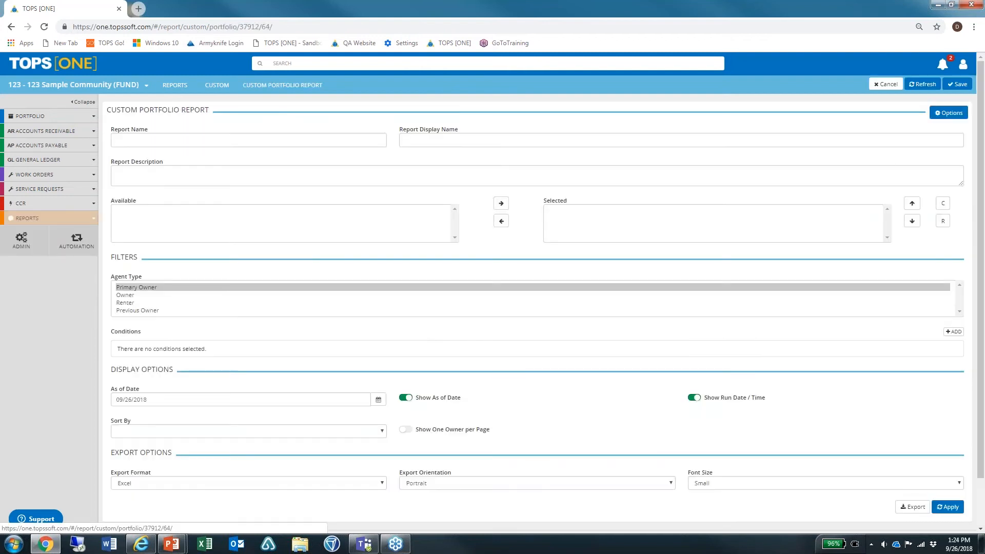
pyautogui.moveTo(619, 225); pyautogui.dragTo(557, 211)
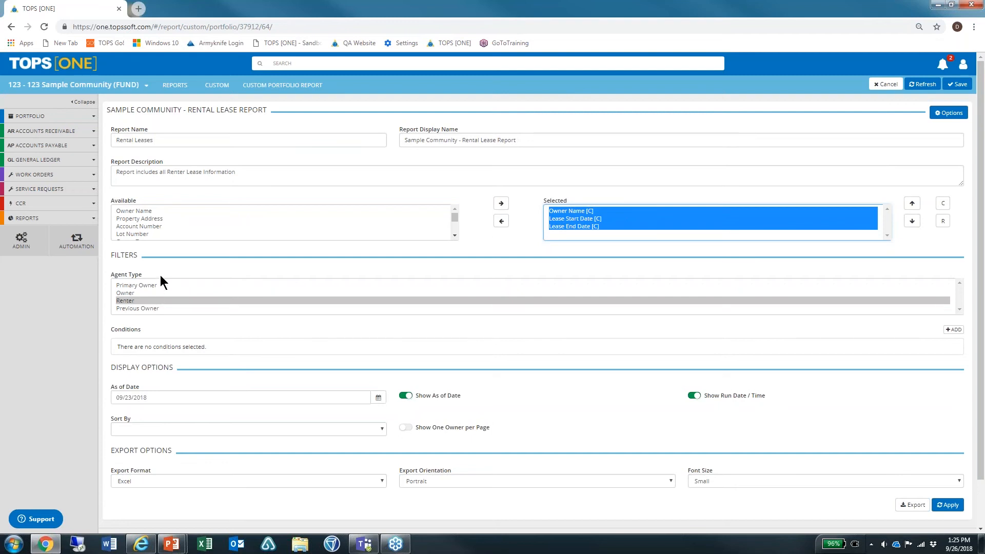
pyautogui.moveTo(160, 275); pyautogui.dragTo(111, 276)
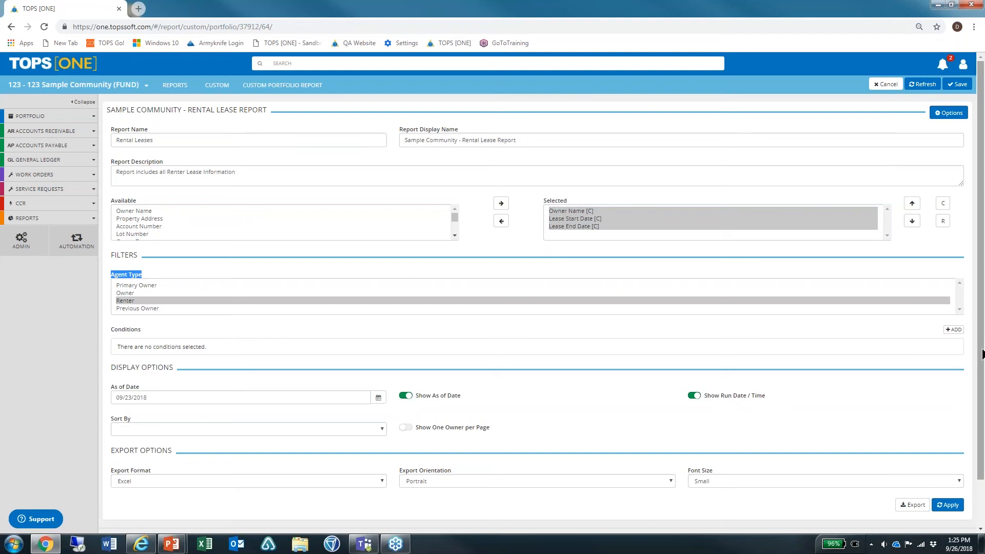
# Apply the rental lease report and review the renters' lease start and end dates.
pyautogui.scroll(-1, 982, 354)
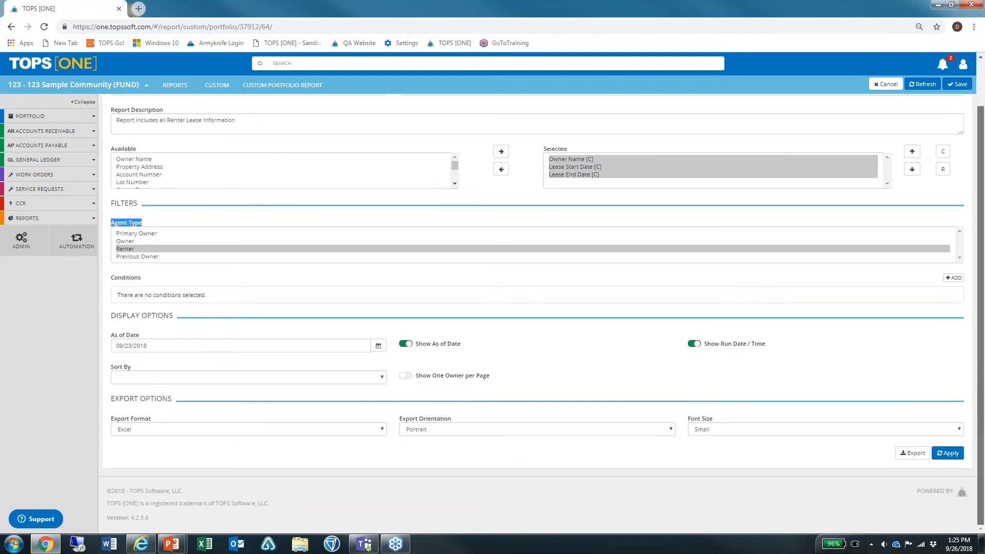
pyautogui.click(948, 453)
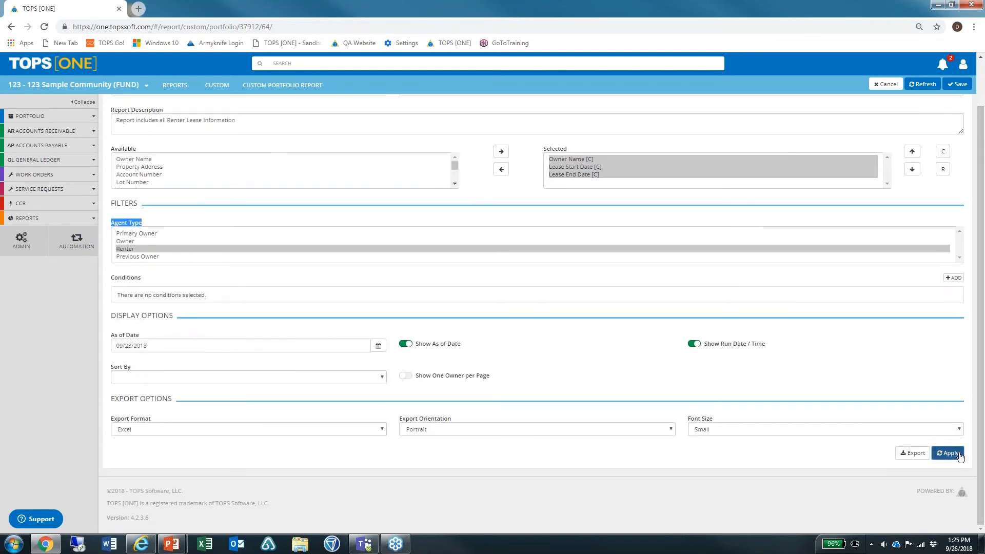
pyautogui.moveTo(981, 432); pyautogui.dragTo(970, 515)
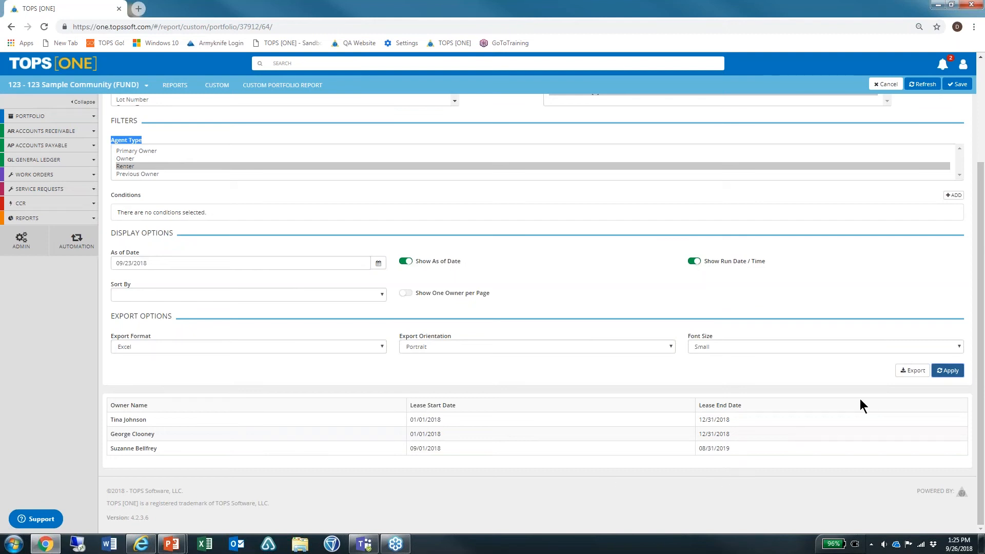
# Export the rental lease report and set its export format to PDF.
pyautogui.click(912, 370)
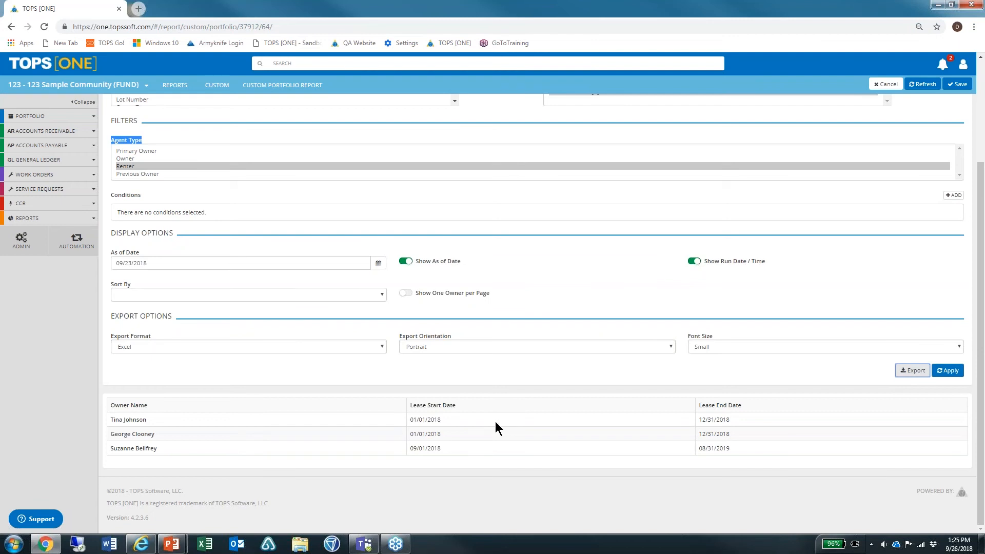
pyautogui.click(335, 346)
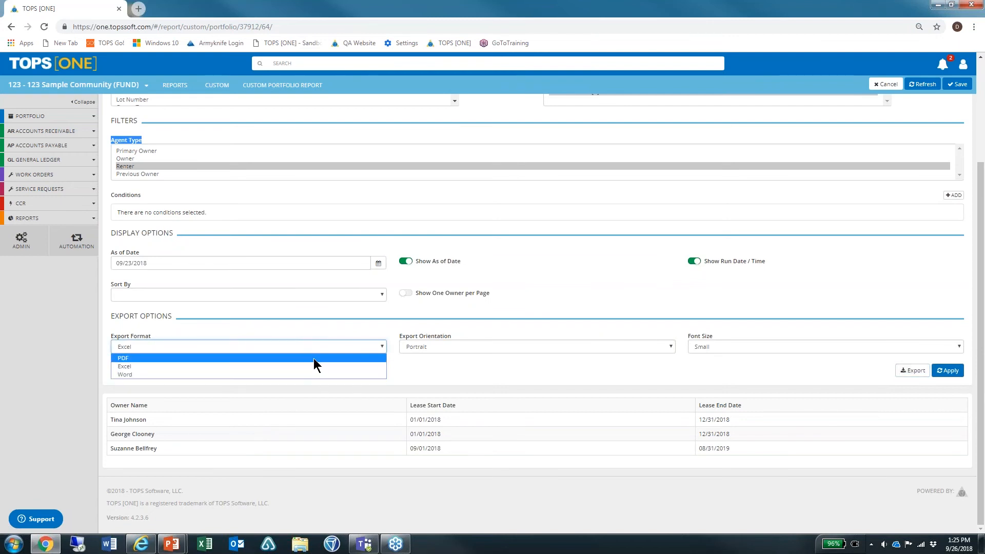
pyautogui.click(312, 359)
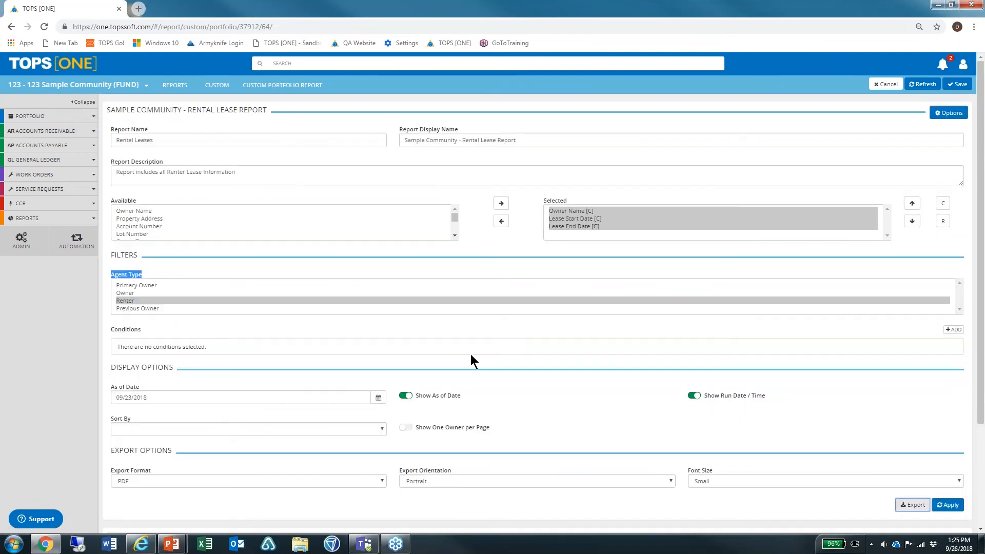
# Return to the custom reports list and review the Portfolio Reports section.
pyautogui.click(27, 218)
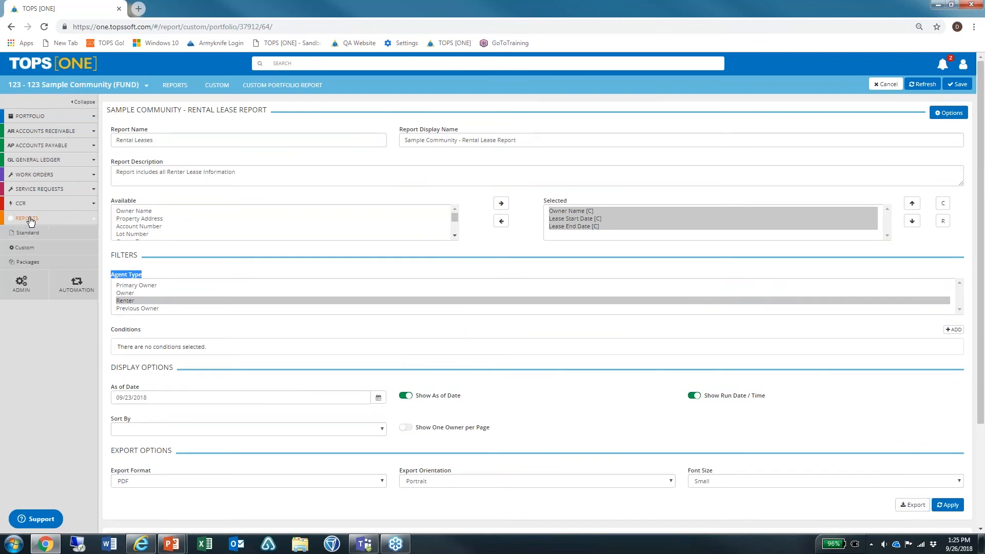
pyautogui.click(30, 248)
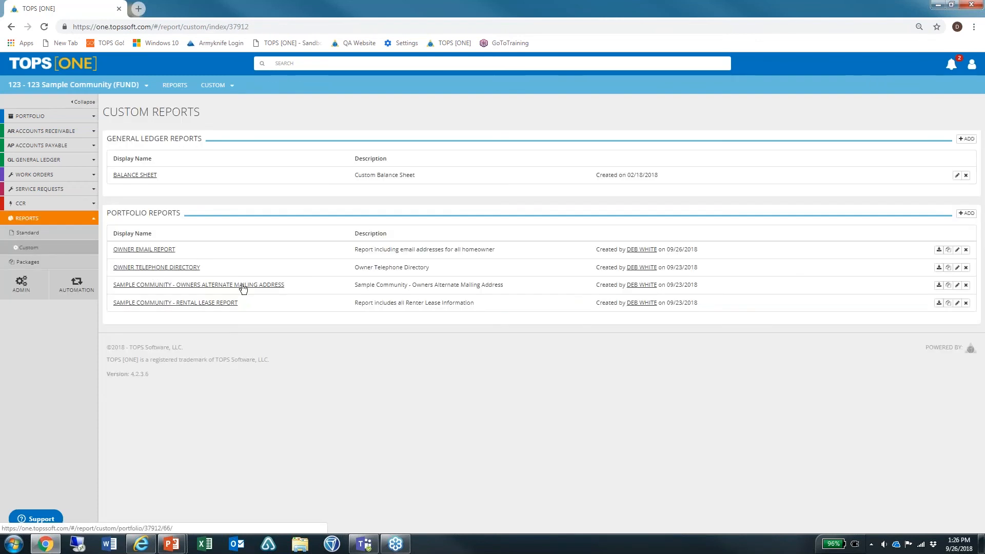
pyautogui.moveTo(180, 214); pyautogui.dragTo(108, 214)
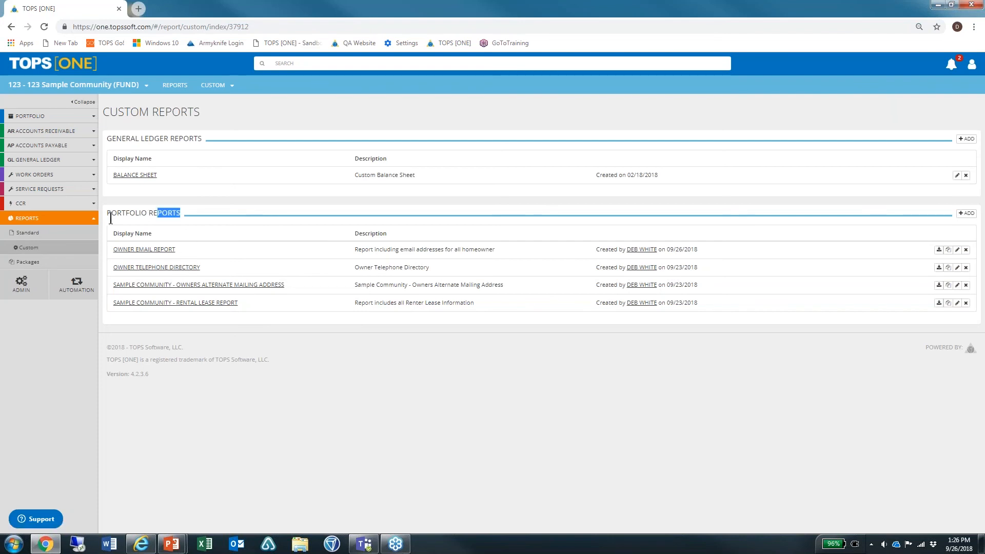